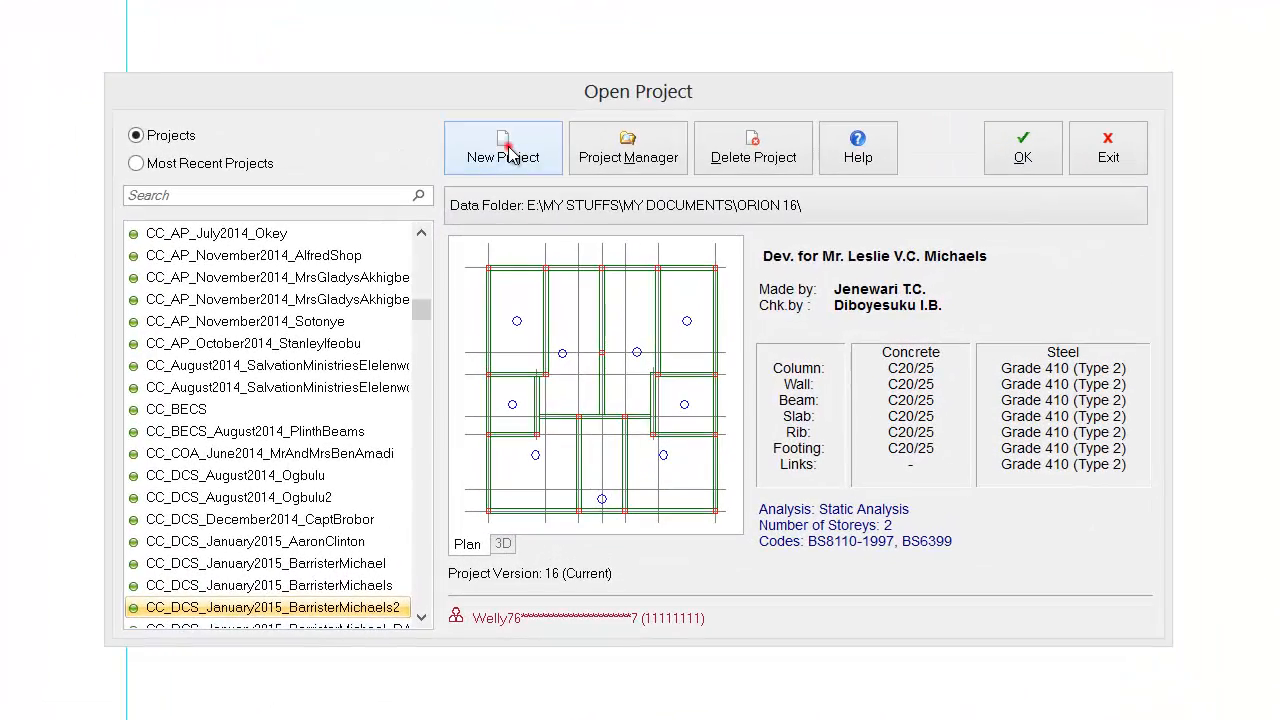
Step: Create a new project with the code CC_MyOrionTutorial_1
left_click(509, 155)
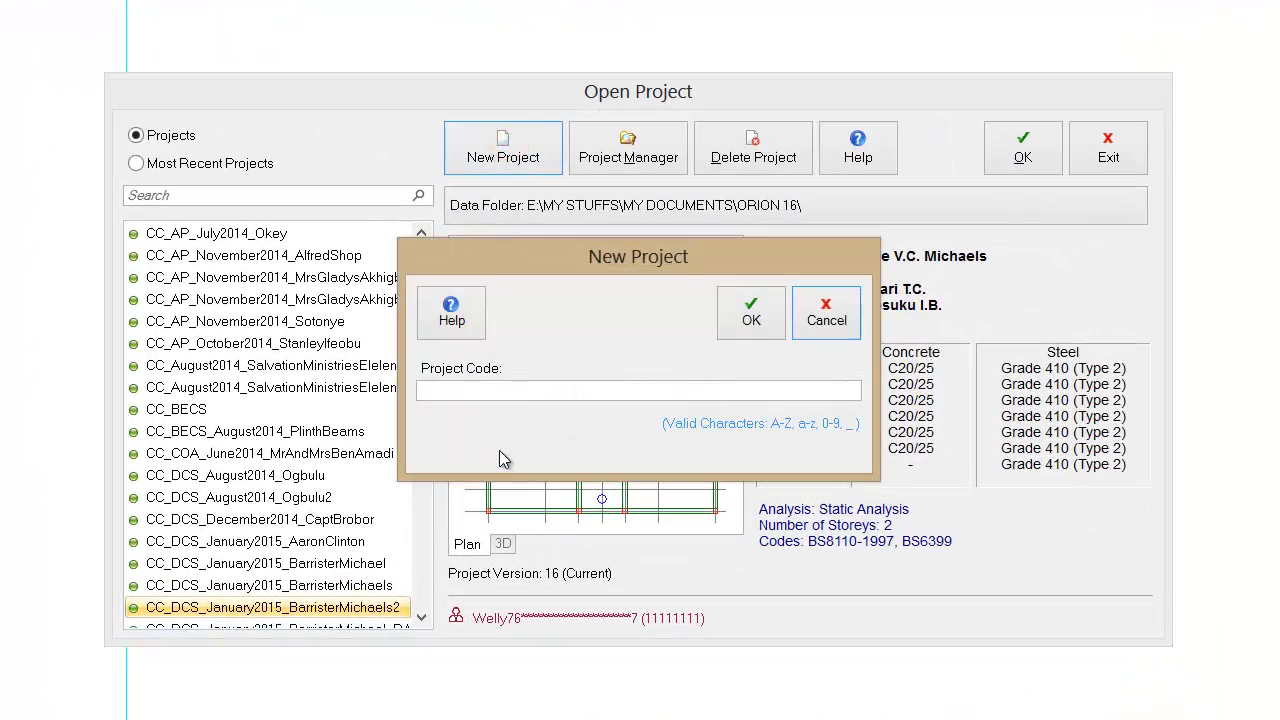
left_click(519, 392)
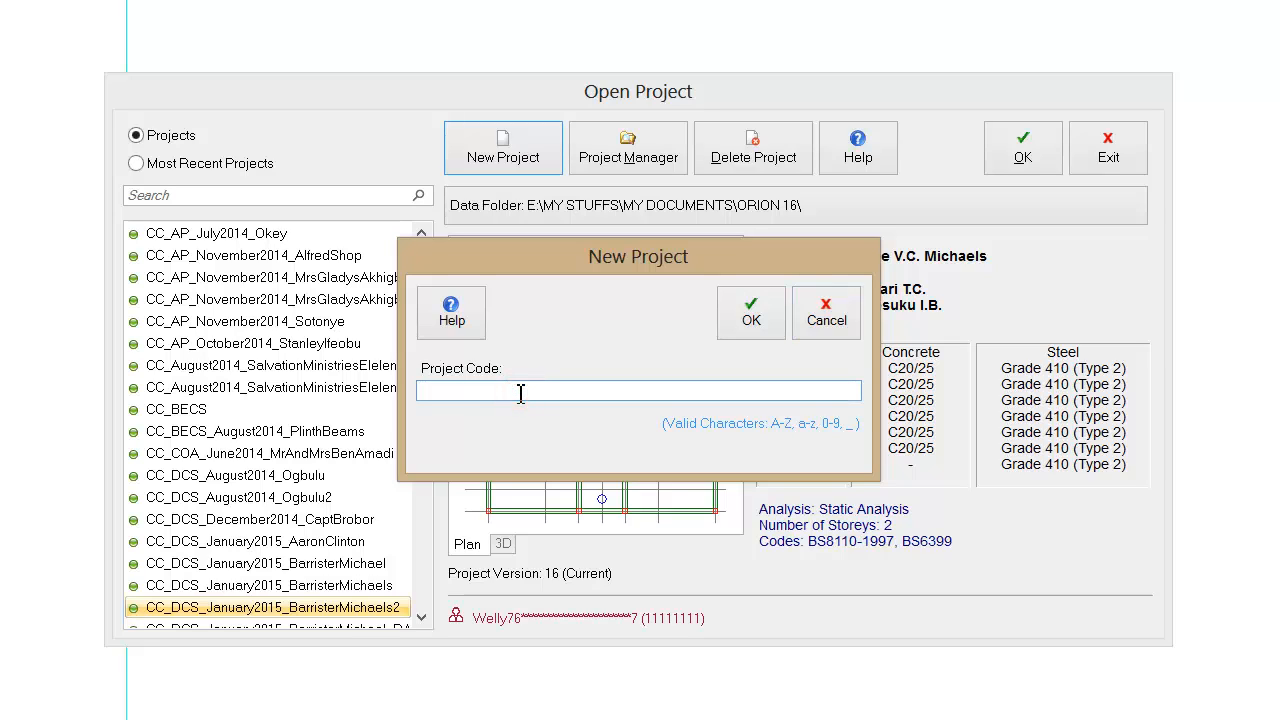
type("cc")
key("BackSpace")
key("BackSpace")
type("CC")
type("Orio")
key("BackSpace")
key("BackSpace")
key("BackSpace")
key("BackSpace")
type("MyOrionTutorial")
type("1")
left_click(746, 318)
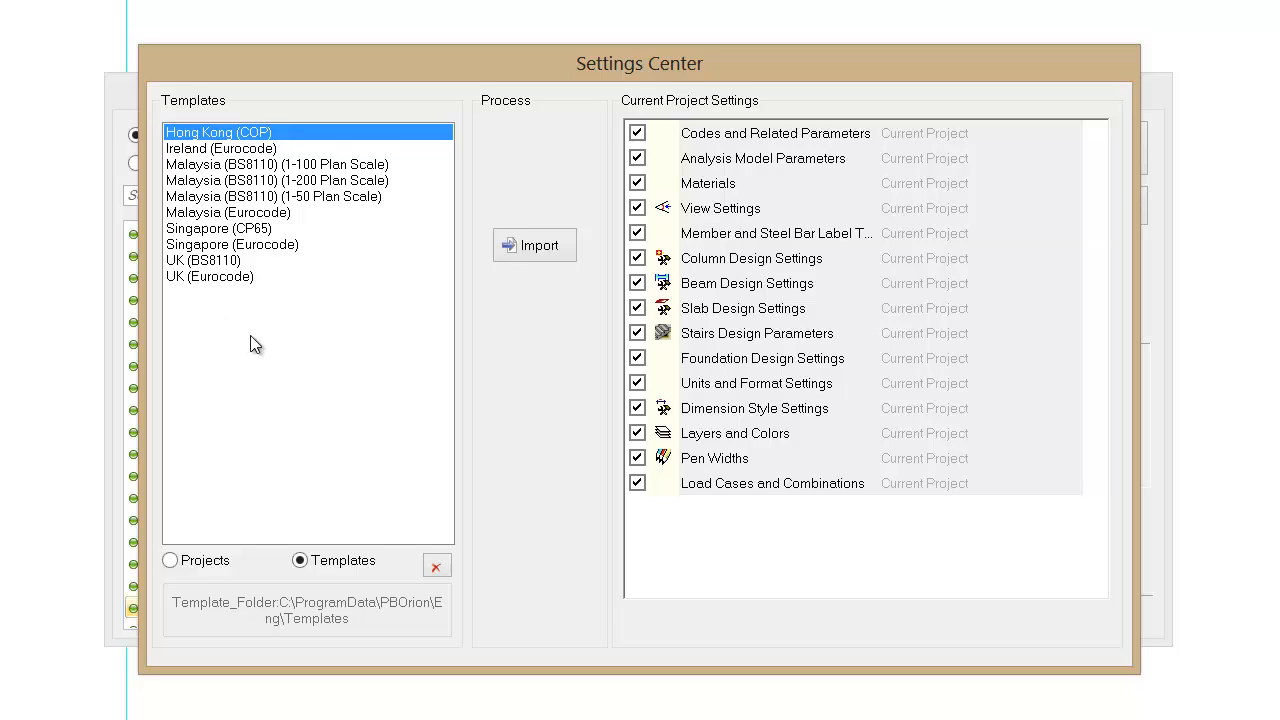
left_click(212, 259)
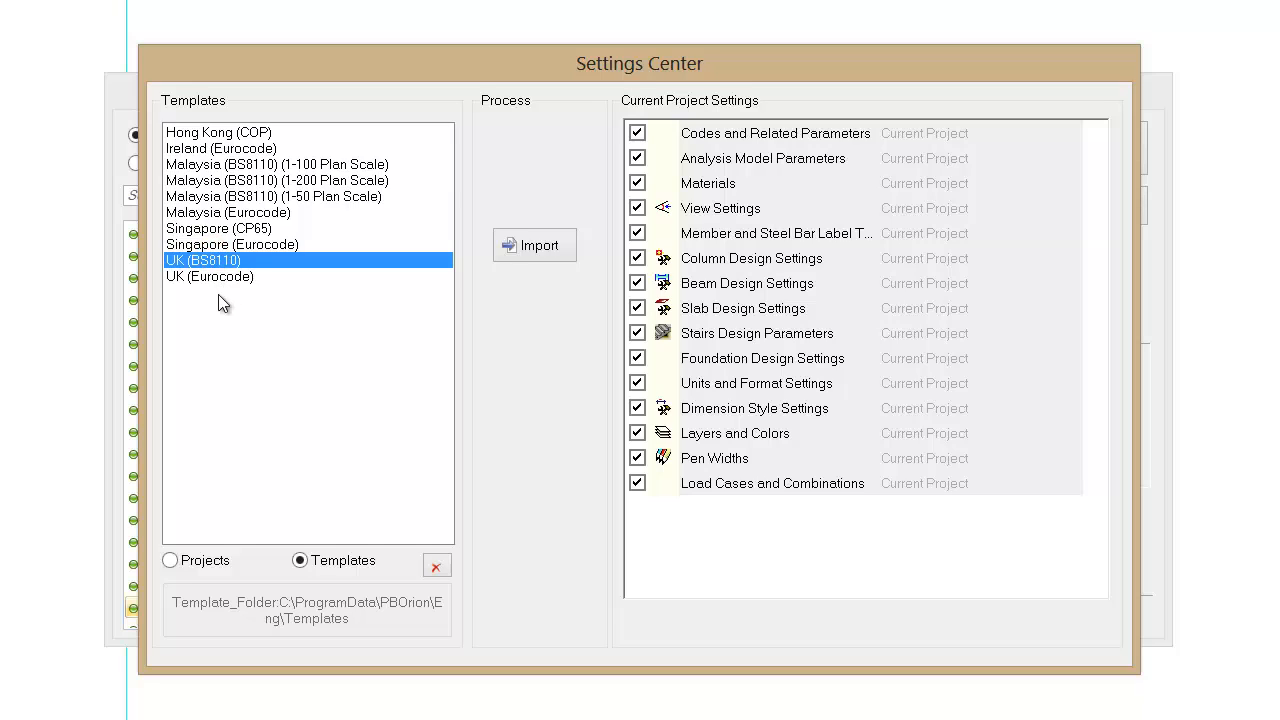
left_click(171, 561)
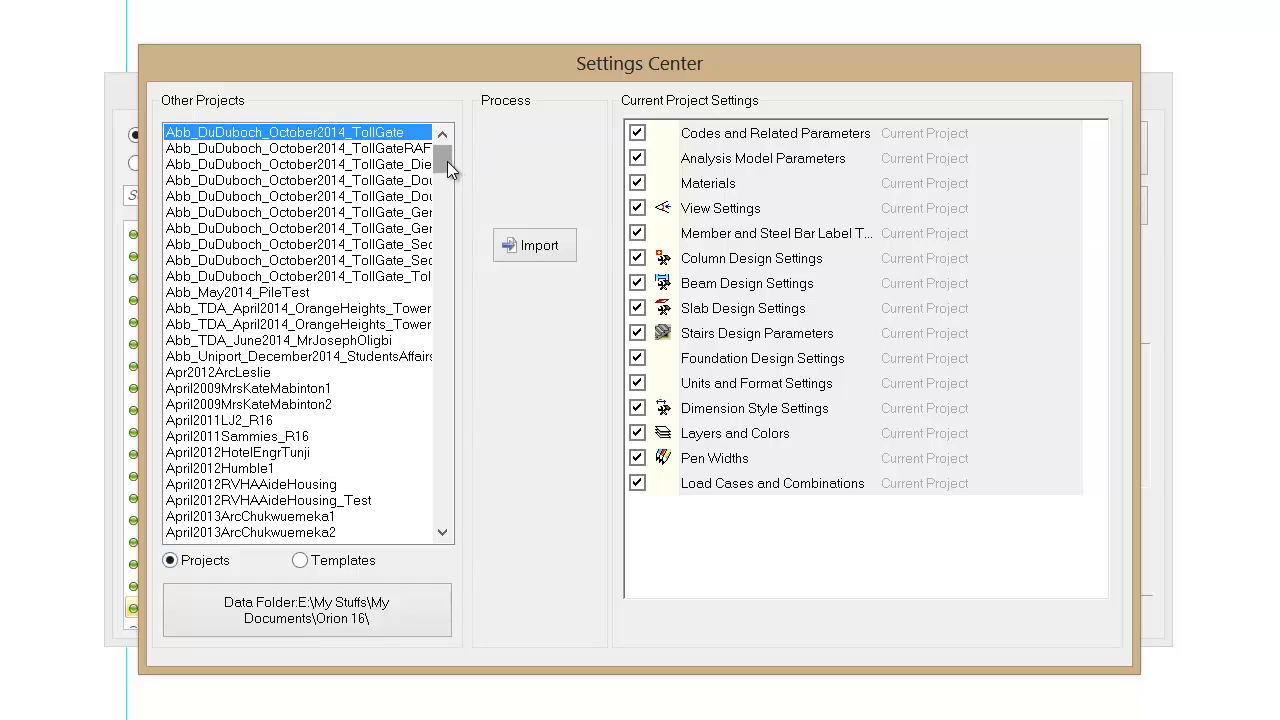
left_click_drag(447, 161, 443, 515)
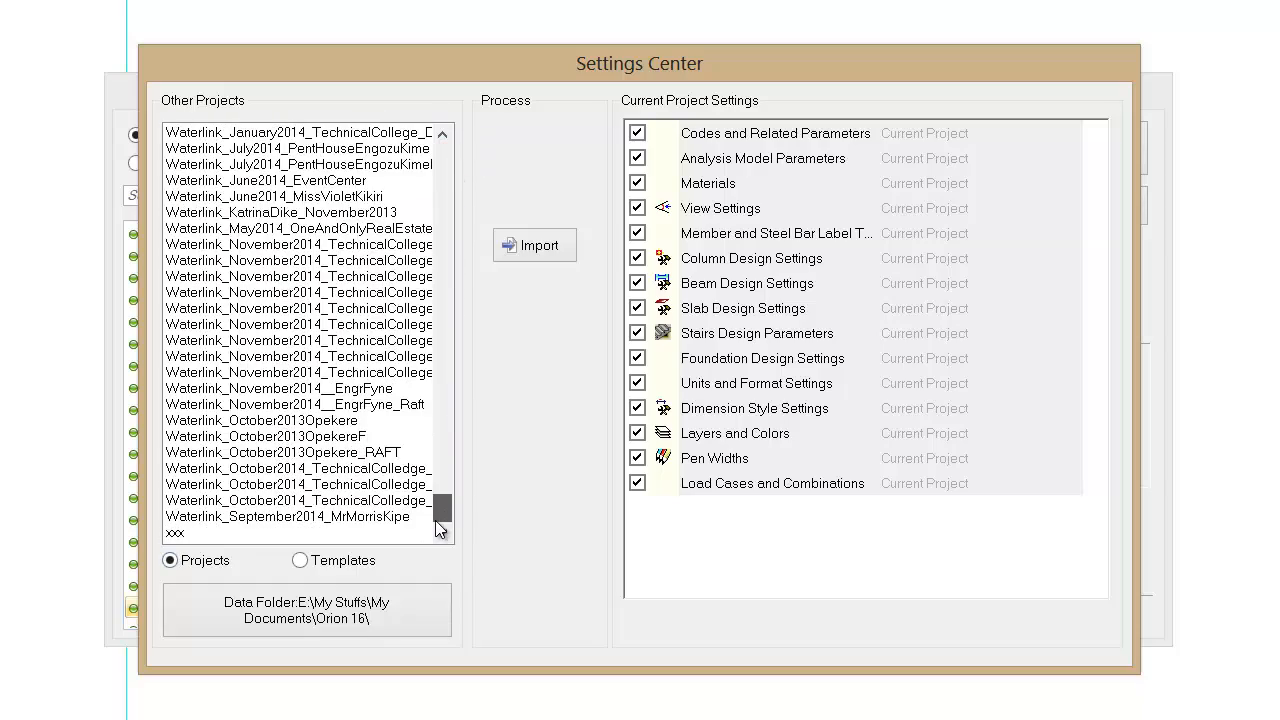
left_click(296, 244)
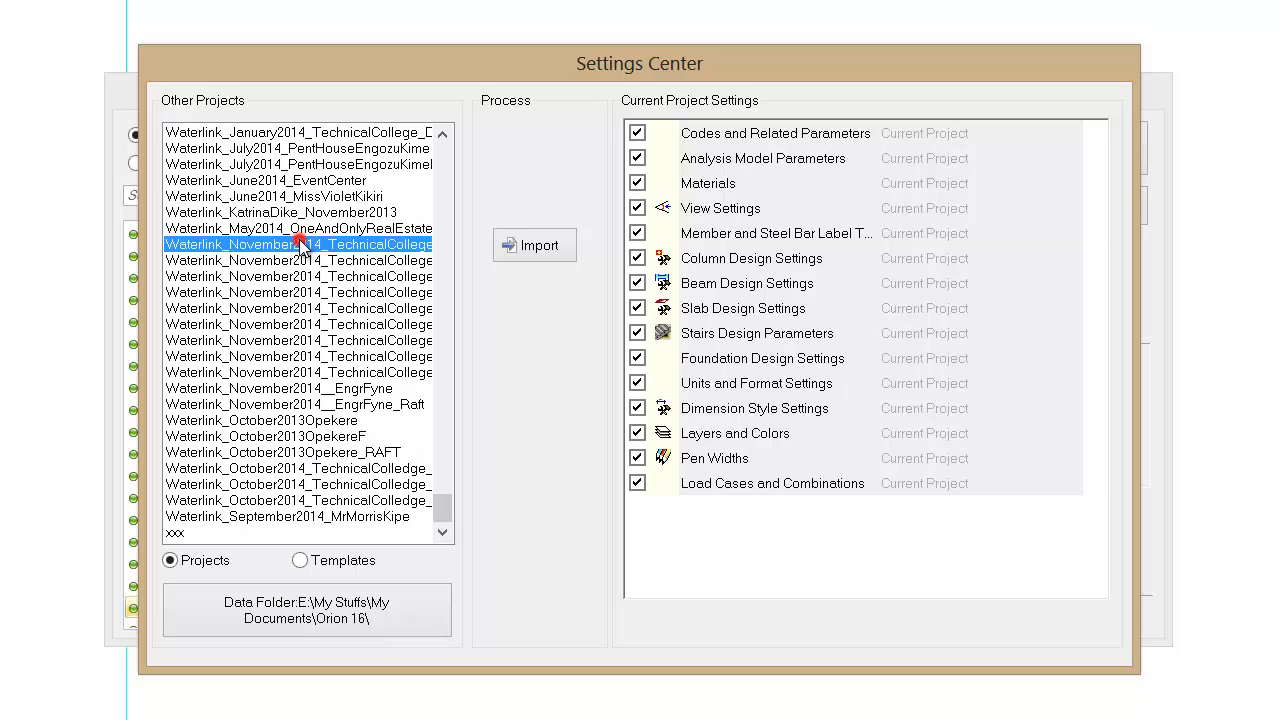
left_click(313, 291)
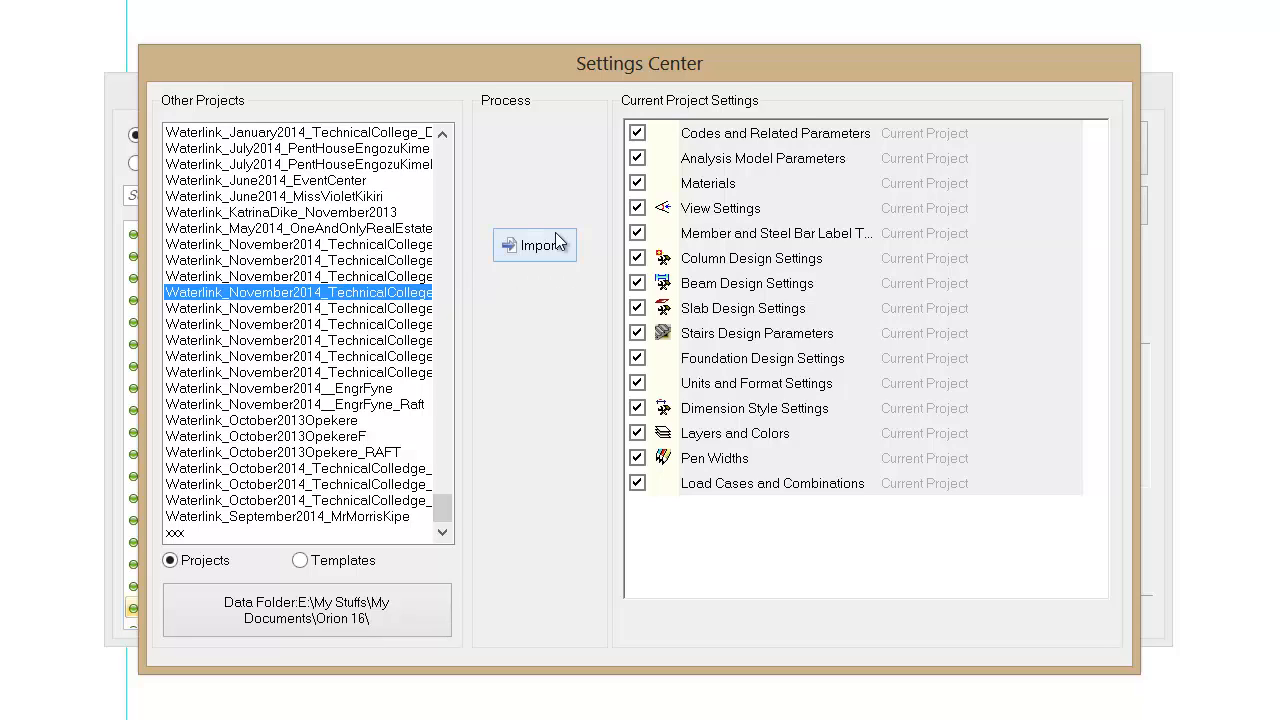
left_click(302, 562)
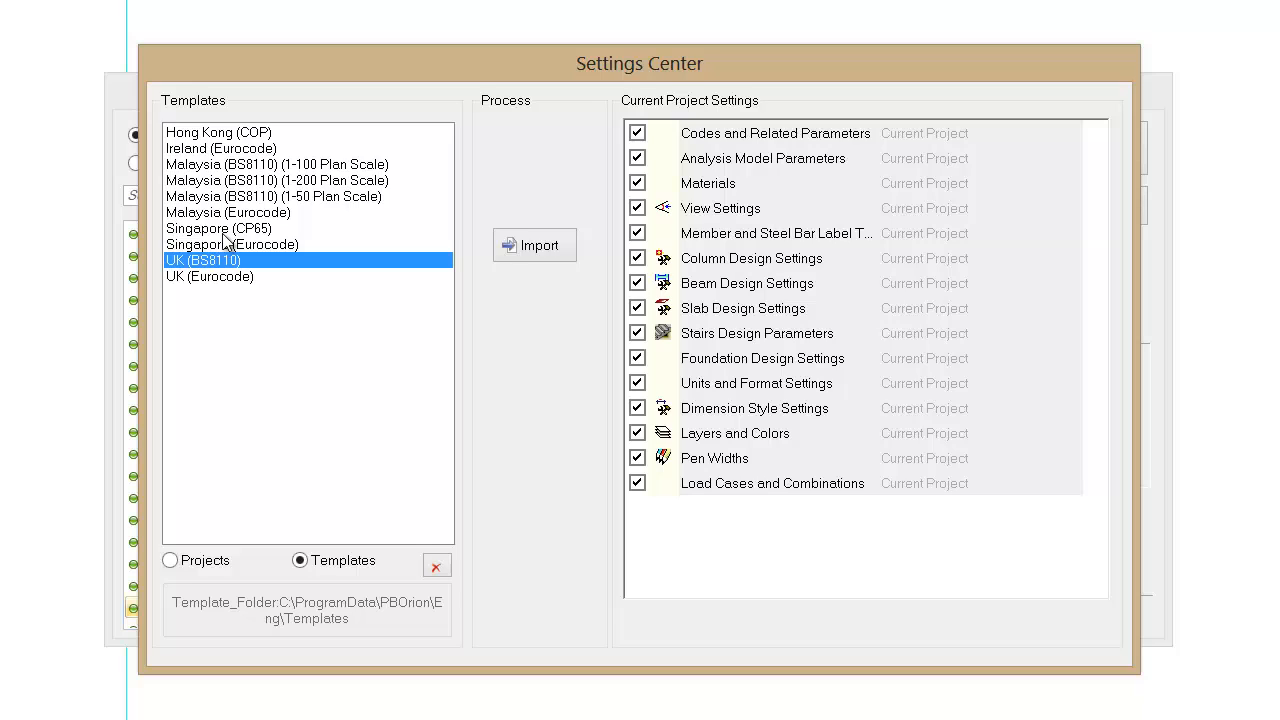
Step: Import all project settings from the UK (BS8110) template and accept the A0 sheet border with 1/50 drawing and 1/20 detail scales
left_click(194, 280)
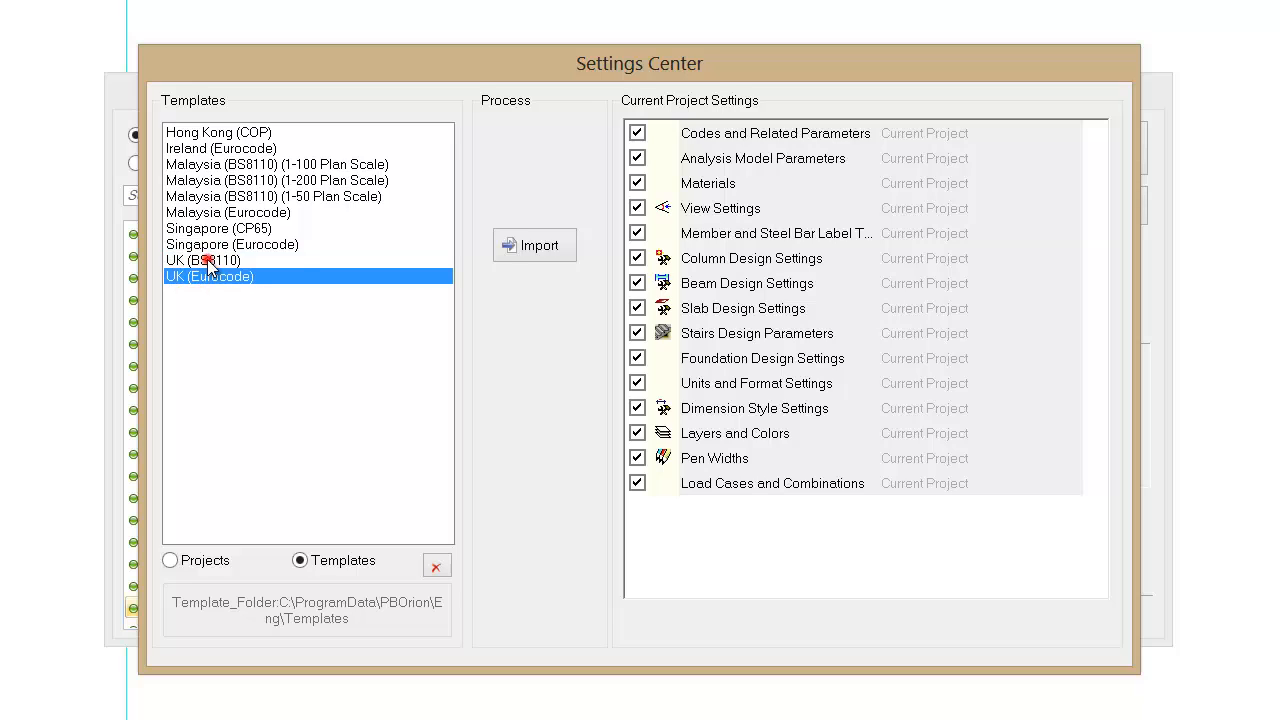
left_click(207, 261)
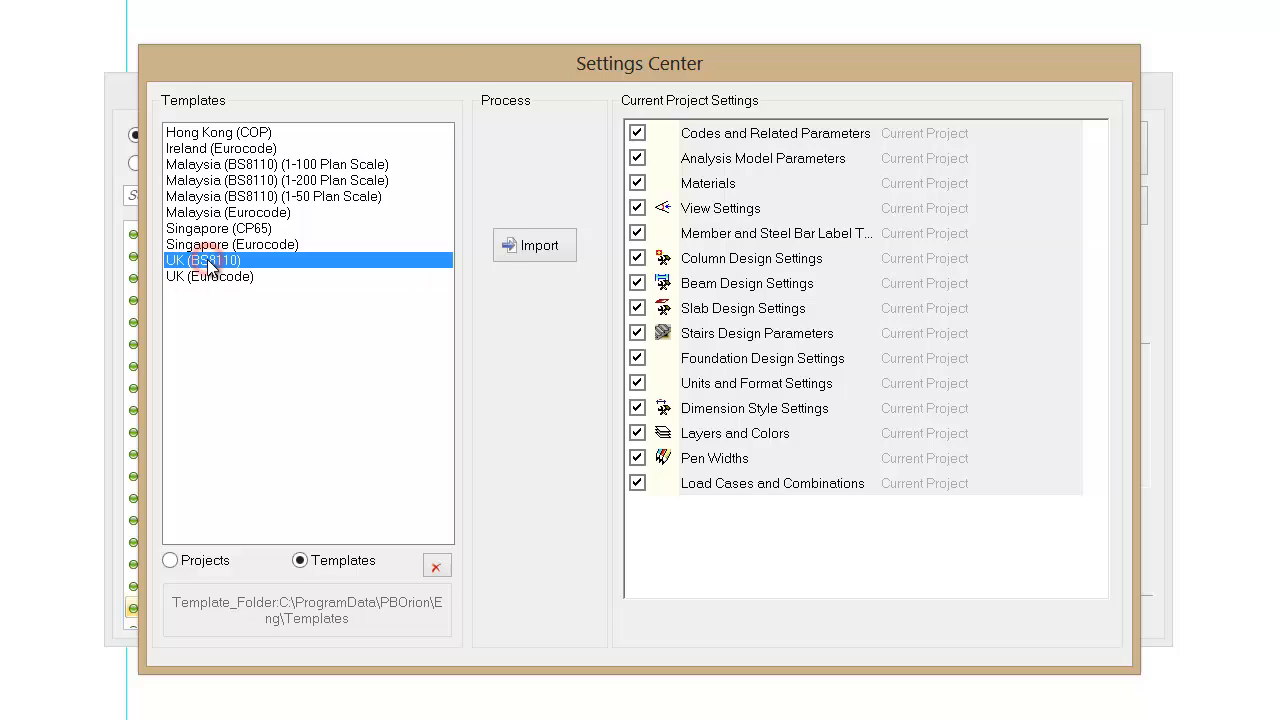
left_click(538, 246)
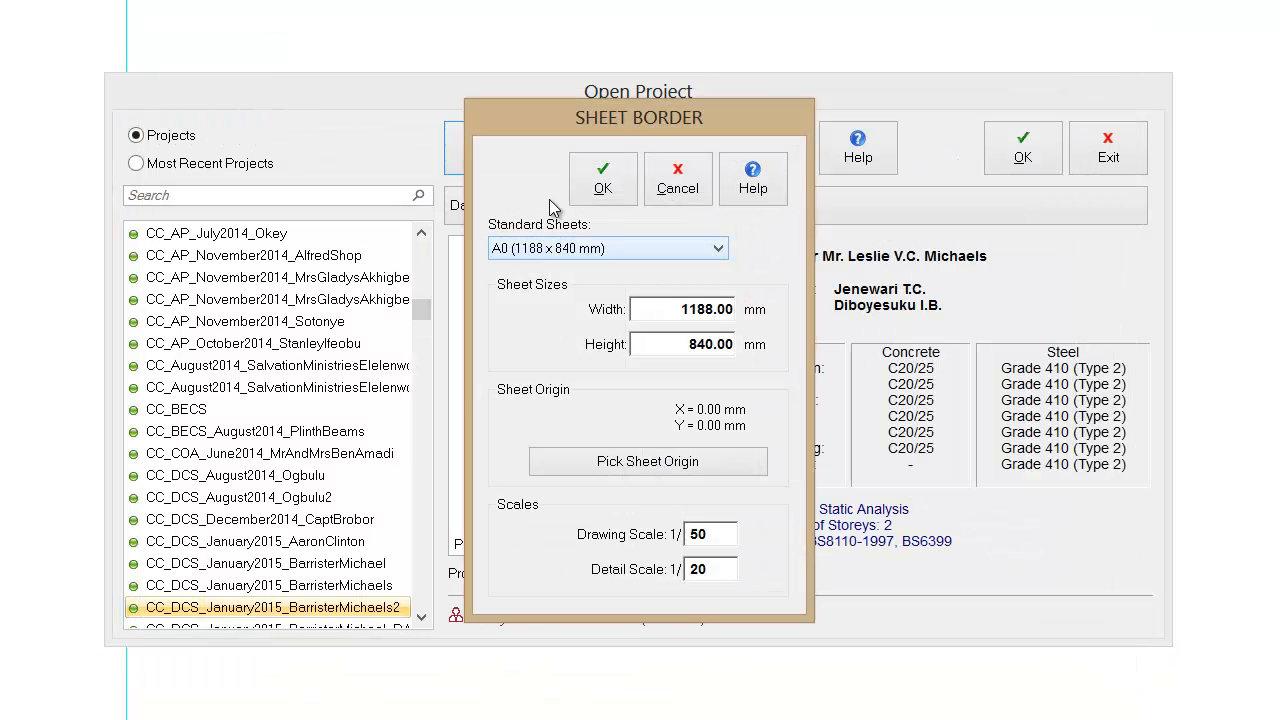
left_click(605, 182)
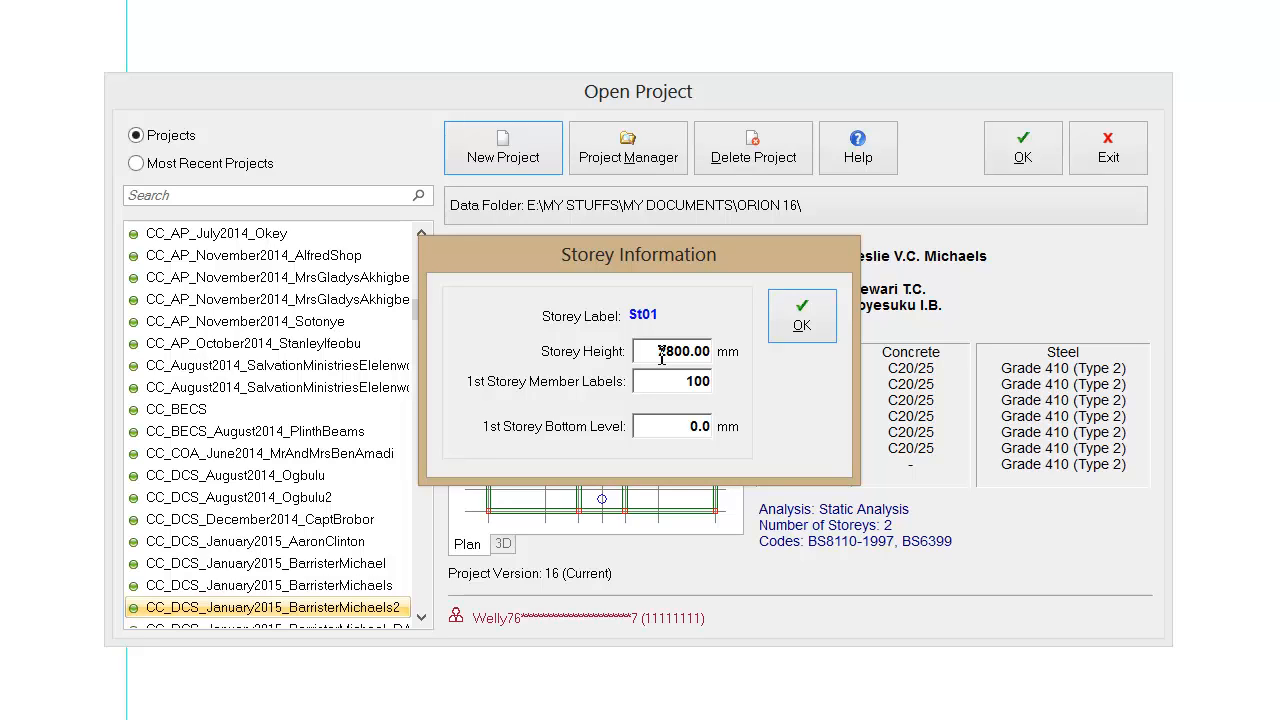
Step: Set the St01 storey height to 3150 mm and the first storey bottom level to 450 mm
left_click_drag(660, 354, 600, 368)
type("3150")
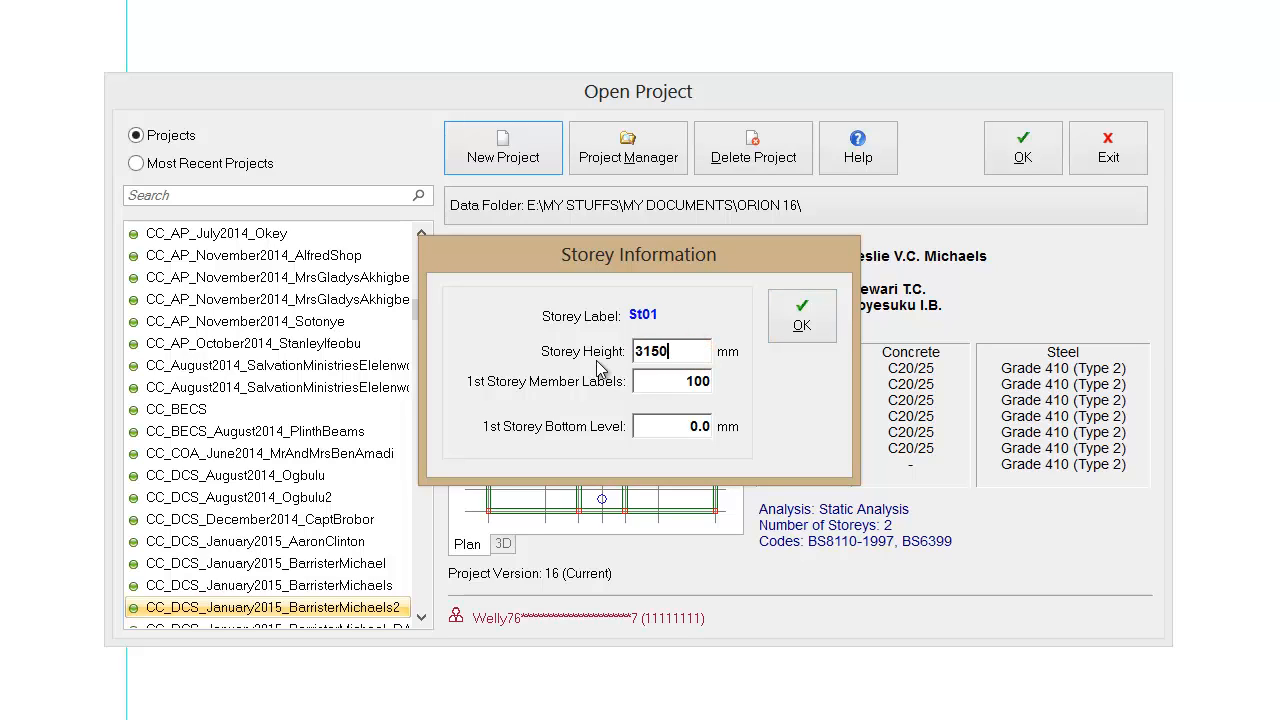
left_click(700, 429)
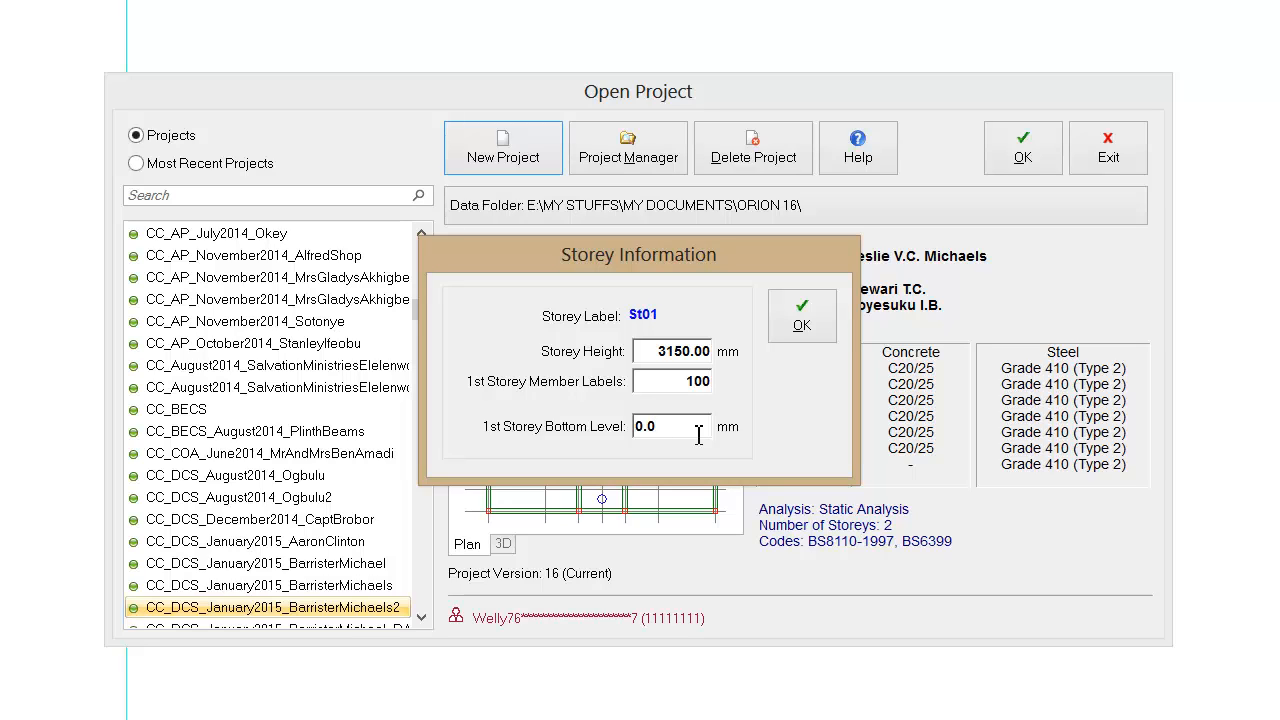
left_click(690, 427)
double_click(690, 427)
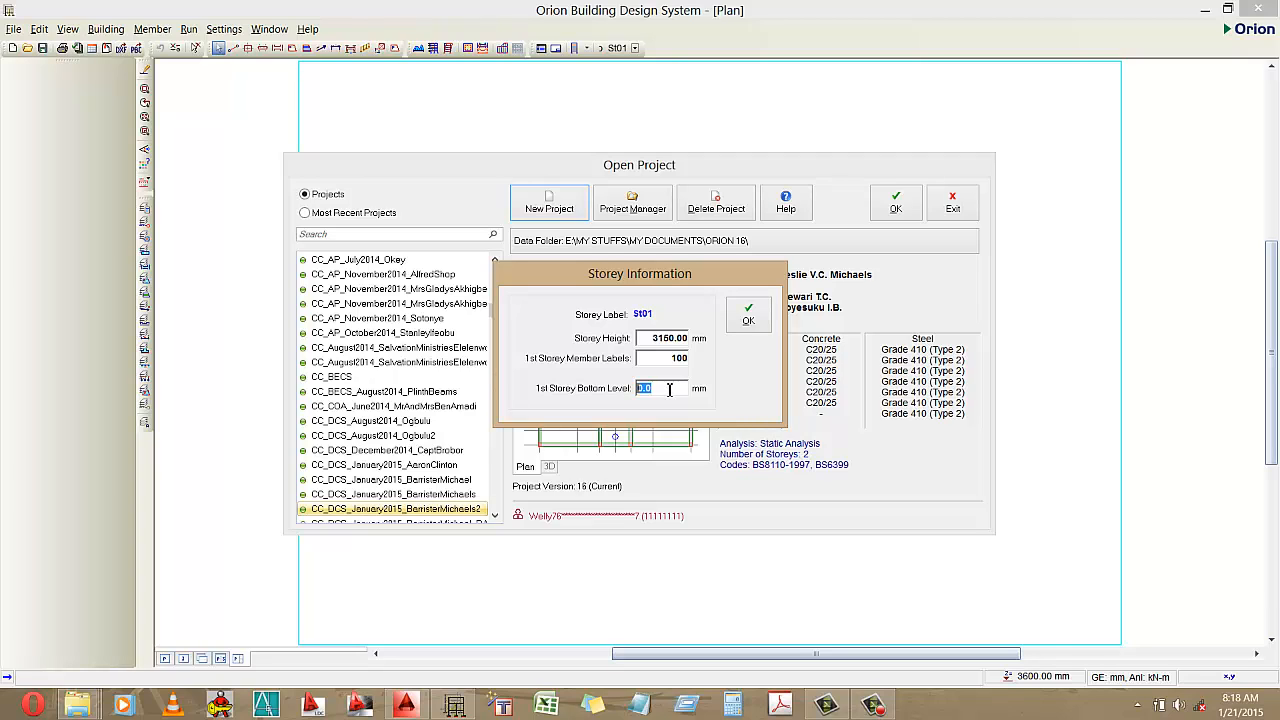
type("450")
left_click(752, 316)
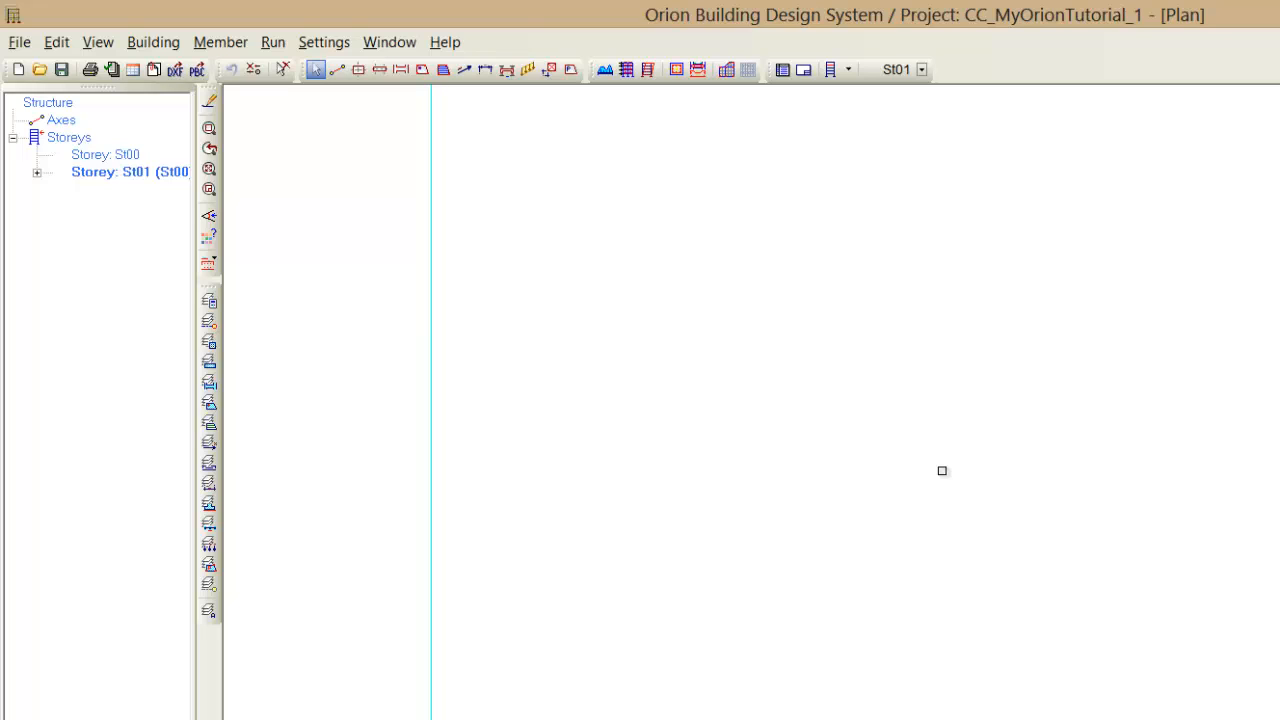
Step: Open the external reference drawing settings and start loading a DXF file
left_click(18, 44)
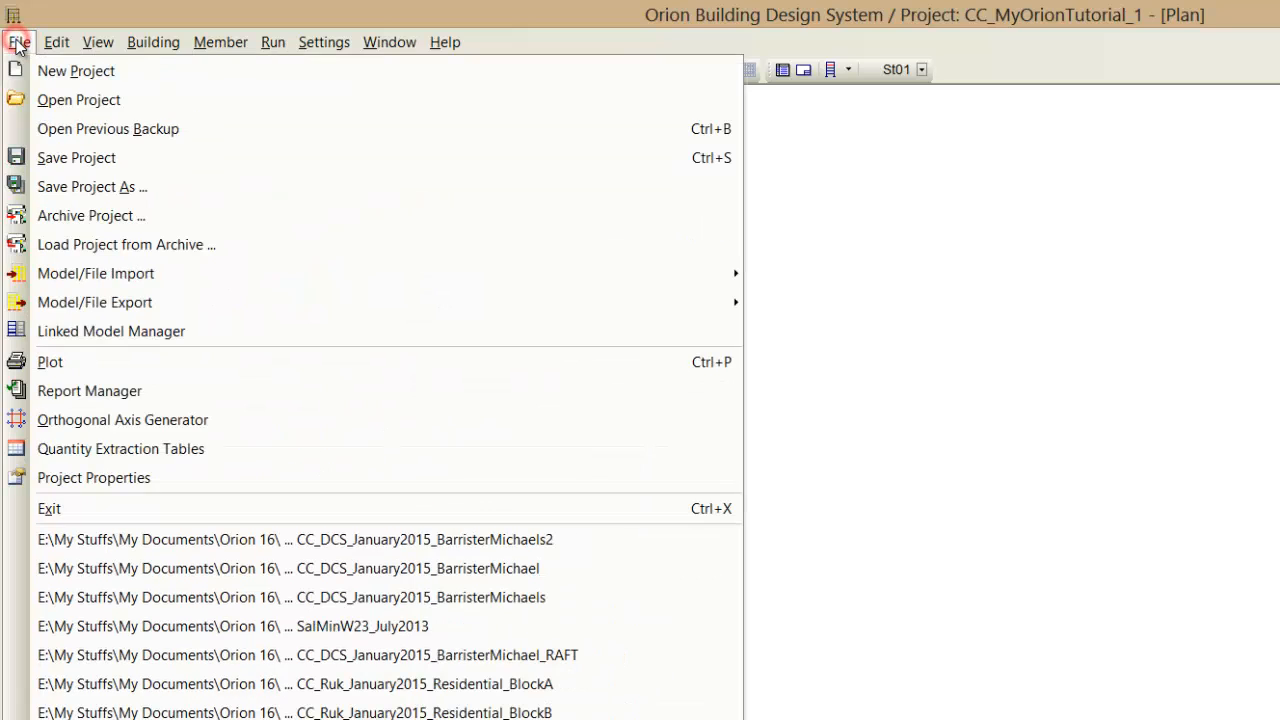
mouse_move(98, 281)
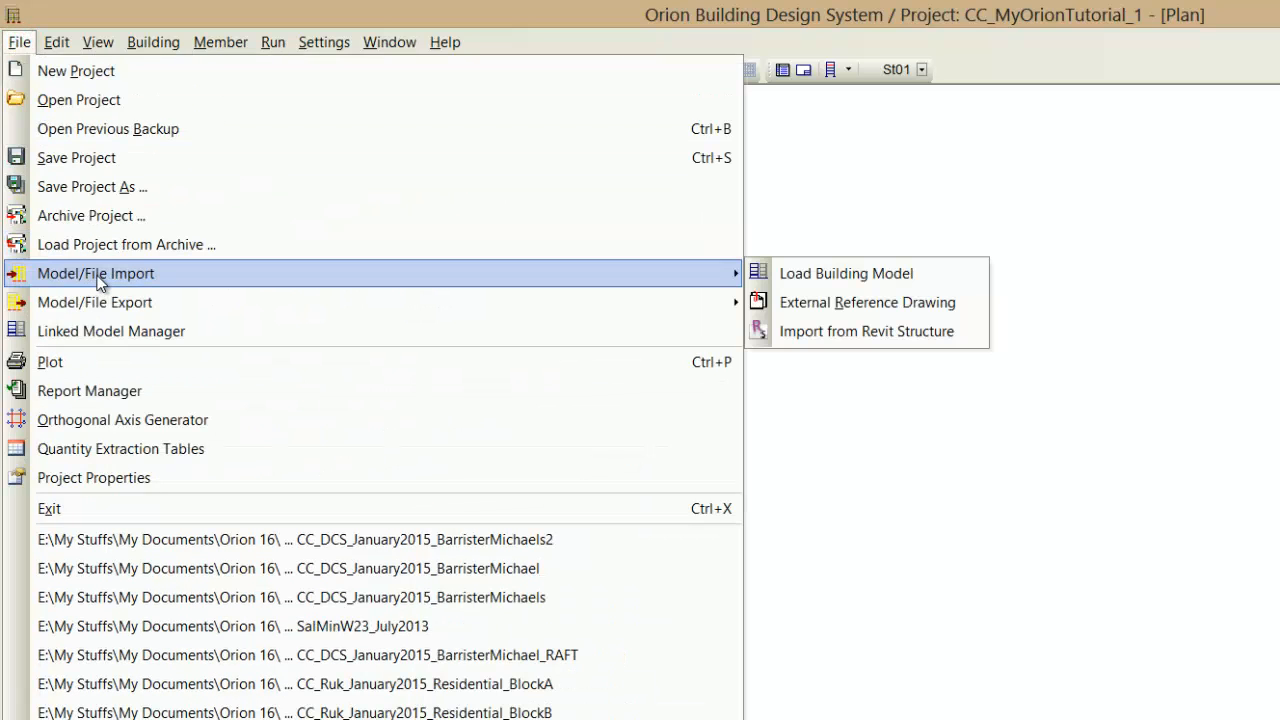
left_click(851, 306)
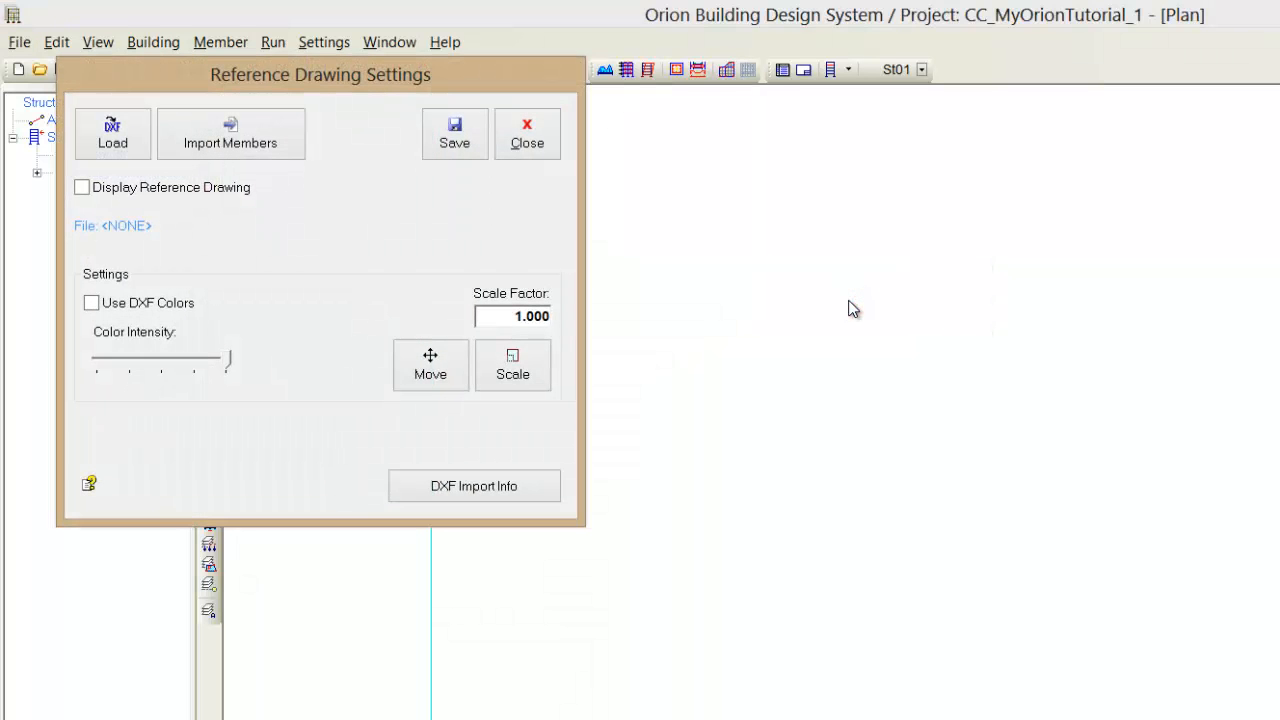
left_click(111, 140)
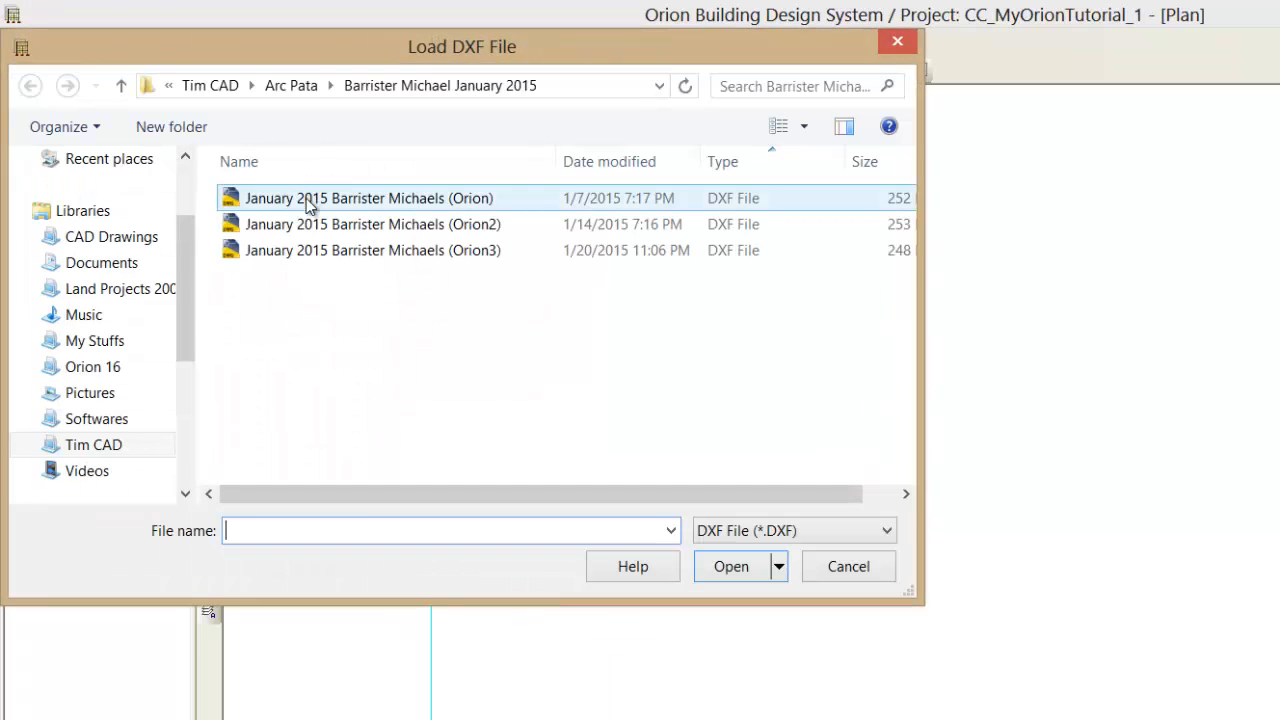
left_click_drag(377, 46, 478, 77)
left_click_drag(662, 118, 662, 114)
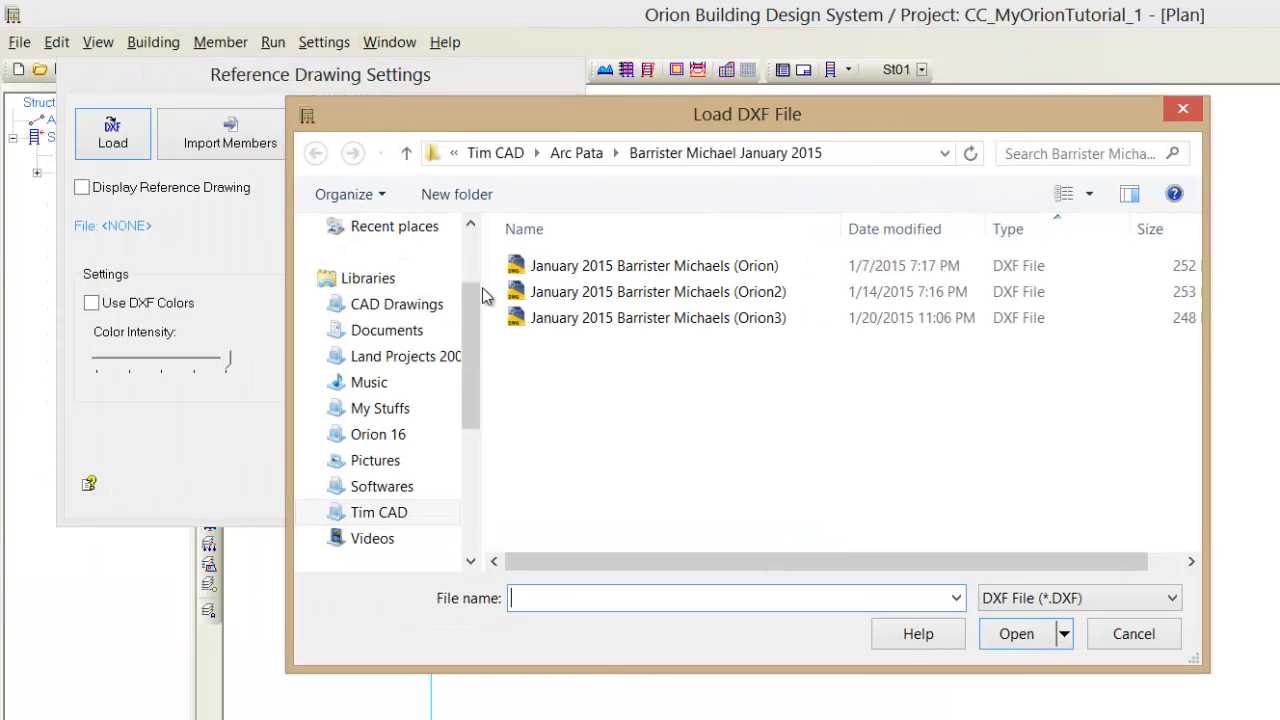
Step: Browse for the DXF file to the folder E:\My Stuffs\My Documents\My Online Tutorials\CSC Orion
left_click_drag(470, 338, 470, 391)
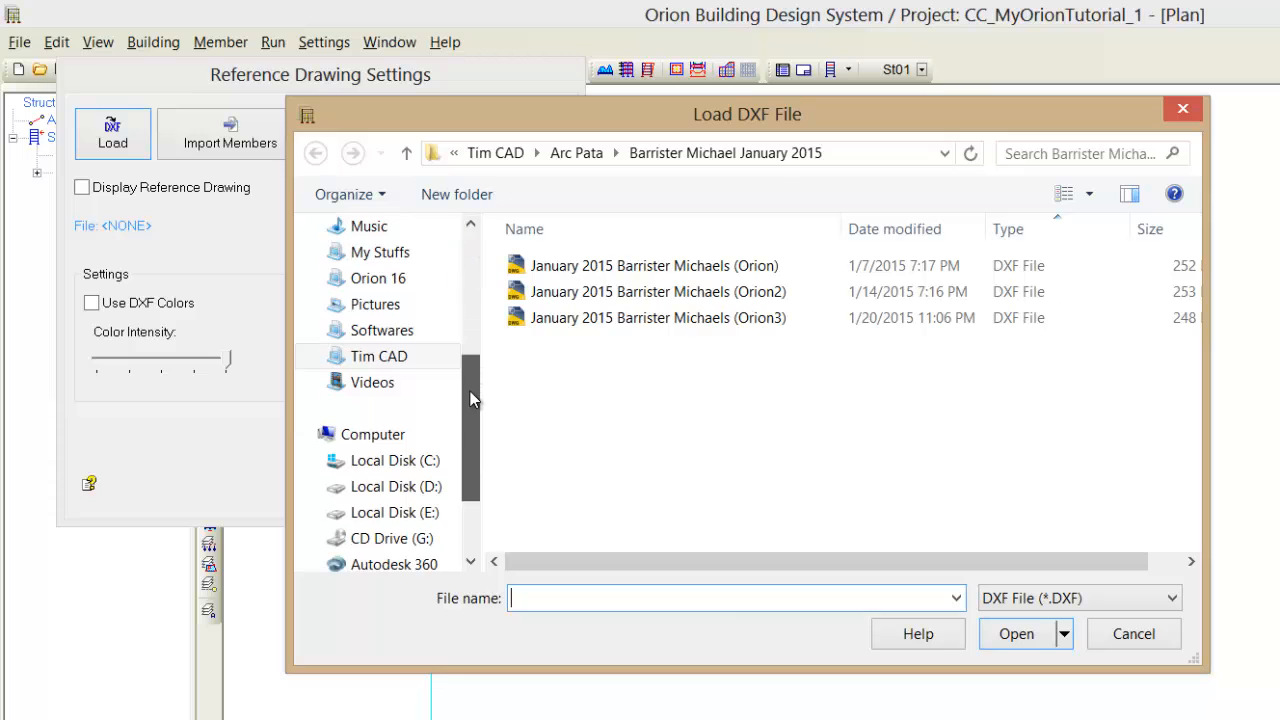
left_click(395, 512)
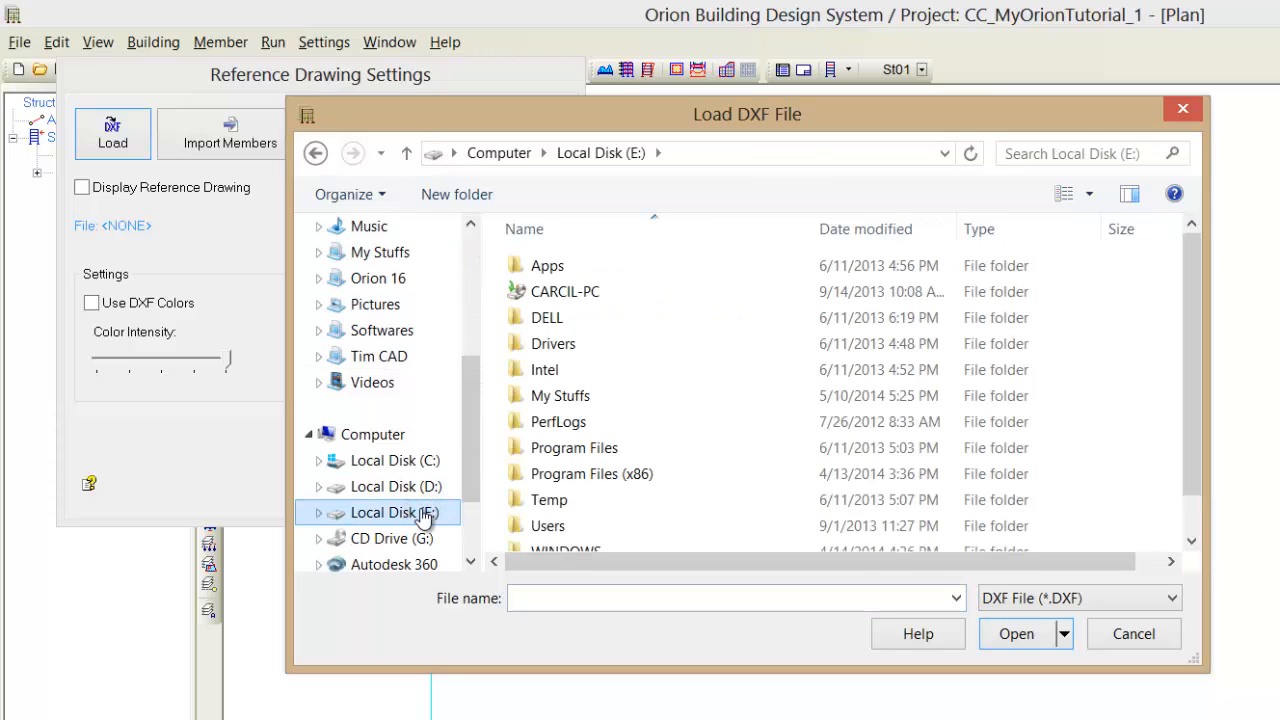
left_click_drag(1195, 404, 1195, 460)
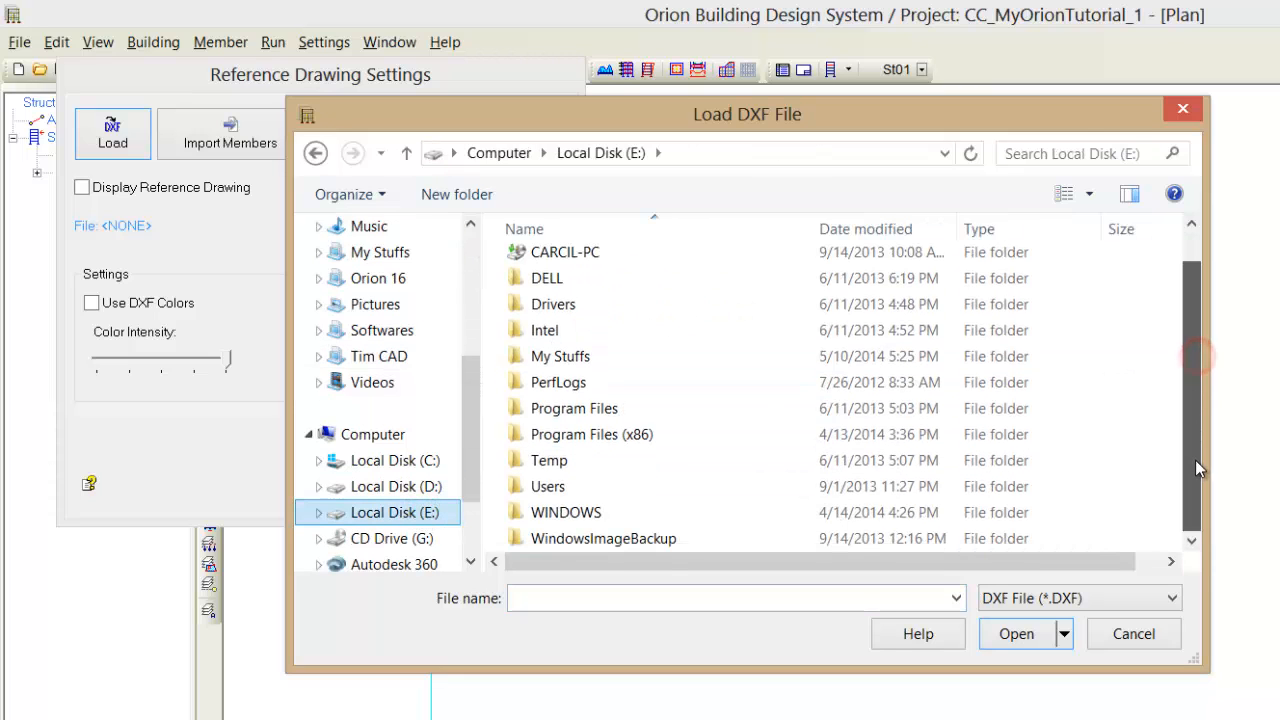
scroll(1189, 402, "up", 1)
double_click(540, 391)
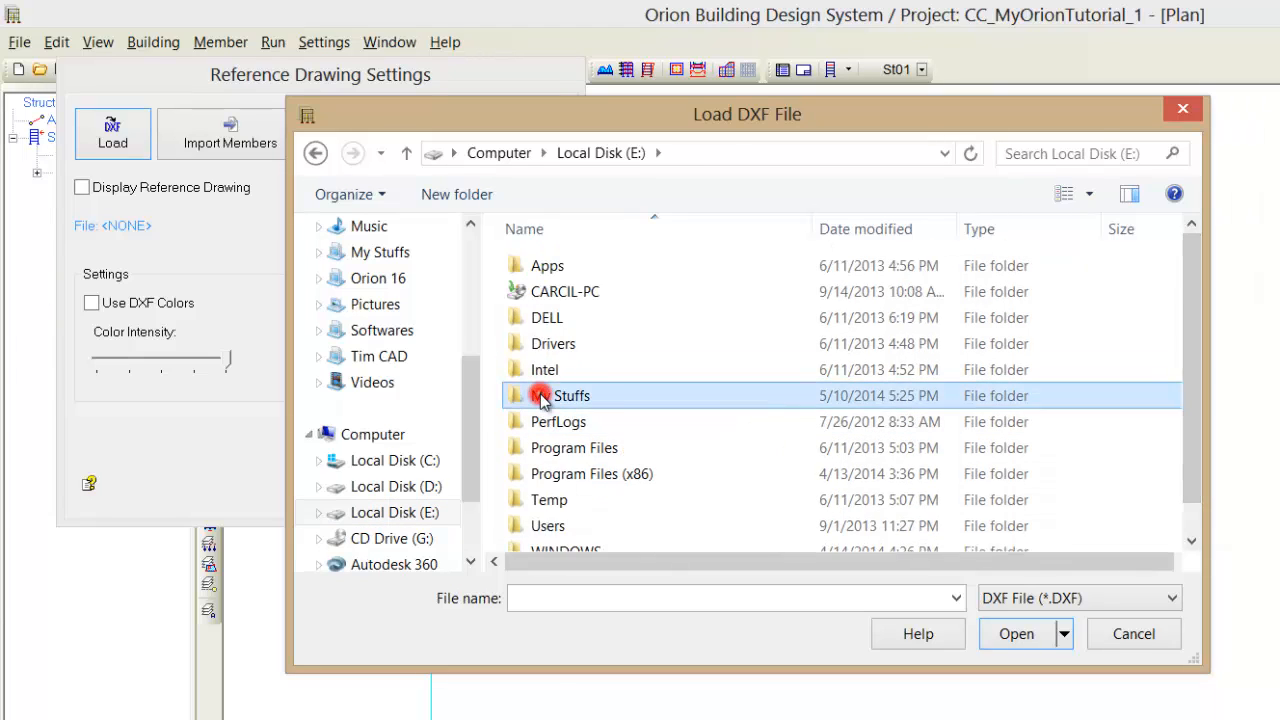
double_click(545, 397)
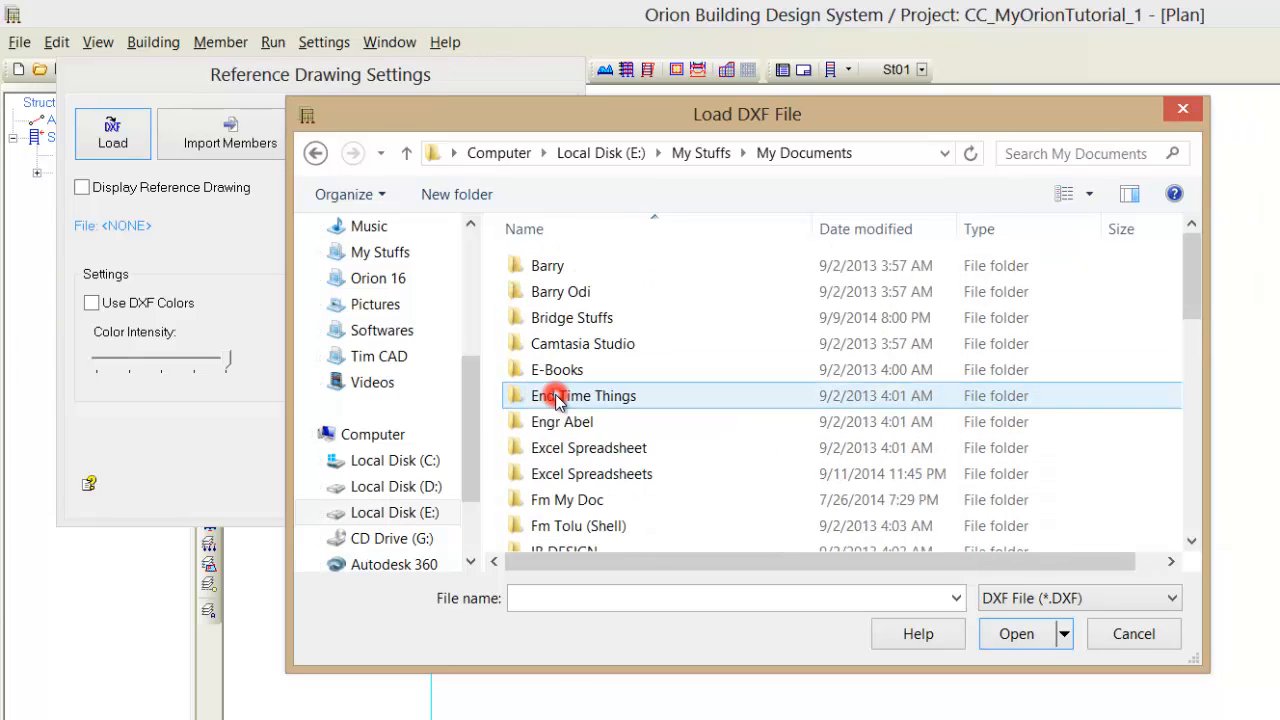
left_click(1187, 288)
left_click_drag(1190, 313, 1181, 395)
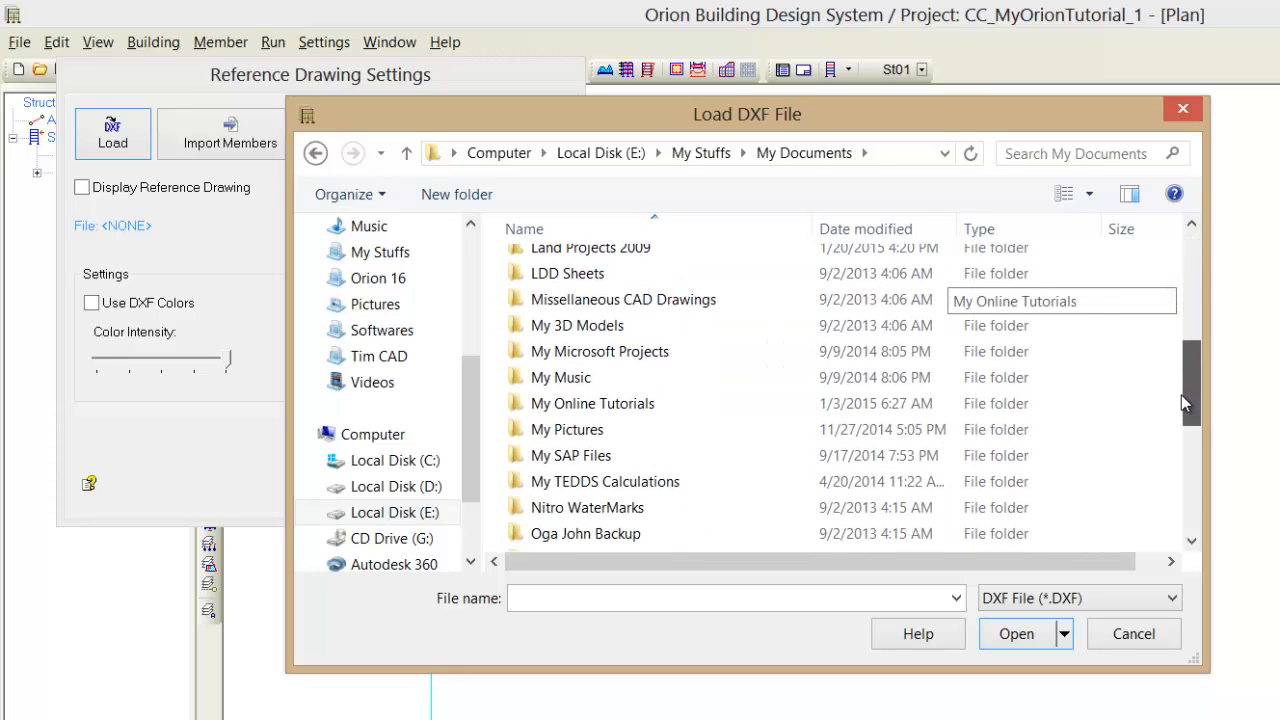
double_click(577, 402)
double_click(571, 266)
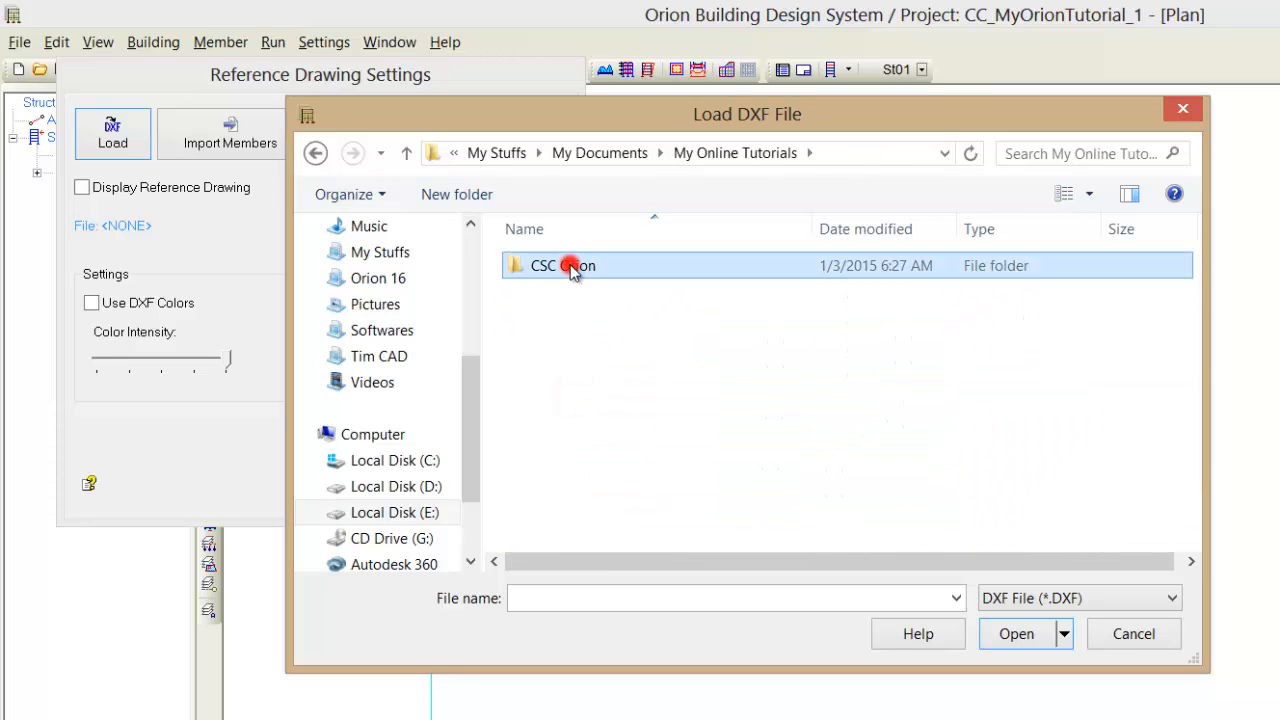
Step: Load the OrionTutorials DXF file using millimetres as its unit, with text entities displayed
left_click(601, 268)
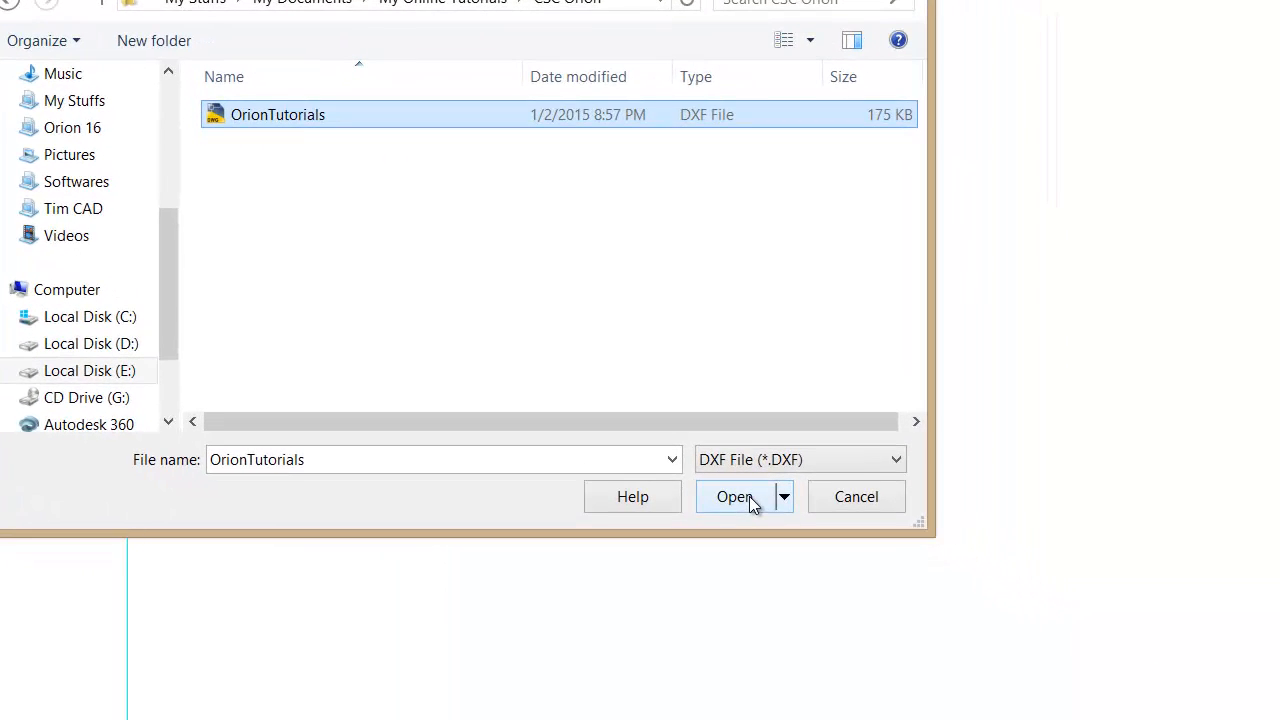
left_click(1033, 641)
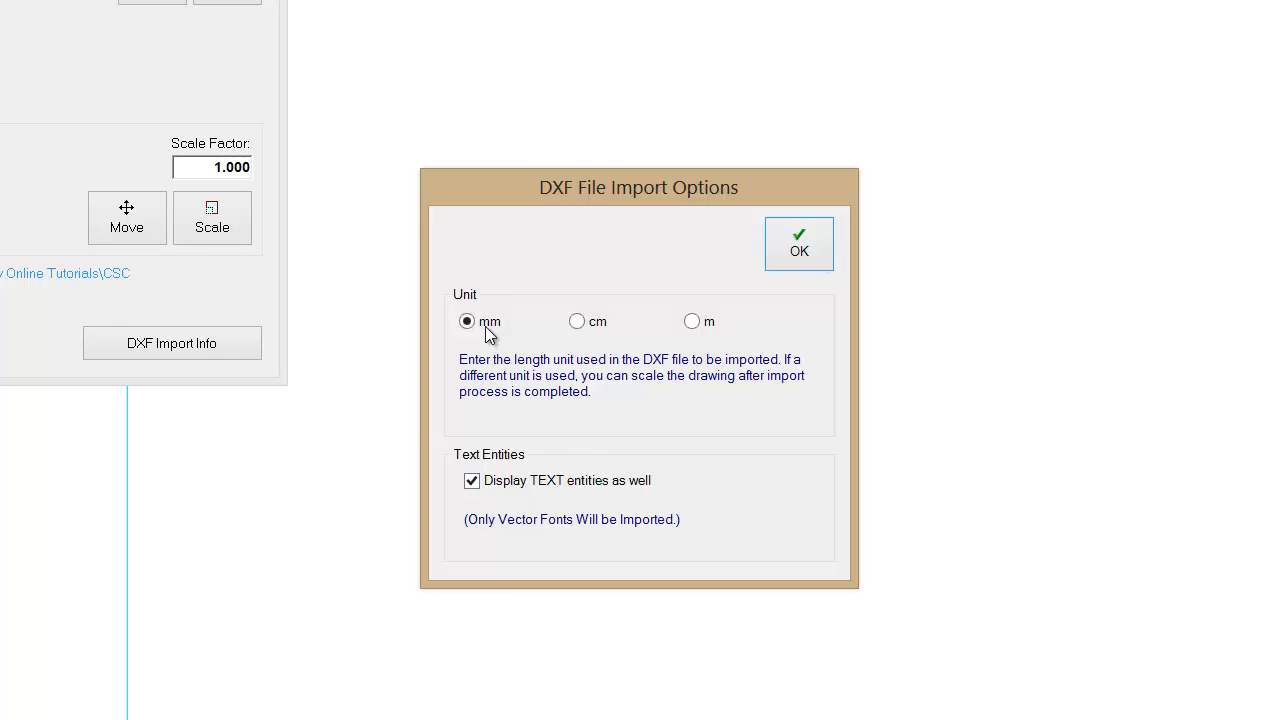
left_click(814, 242)
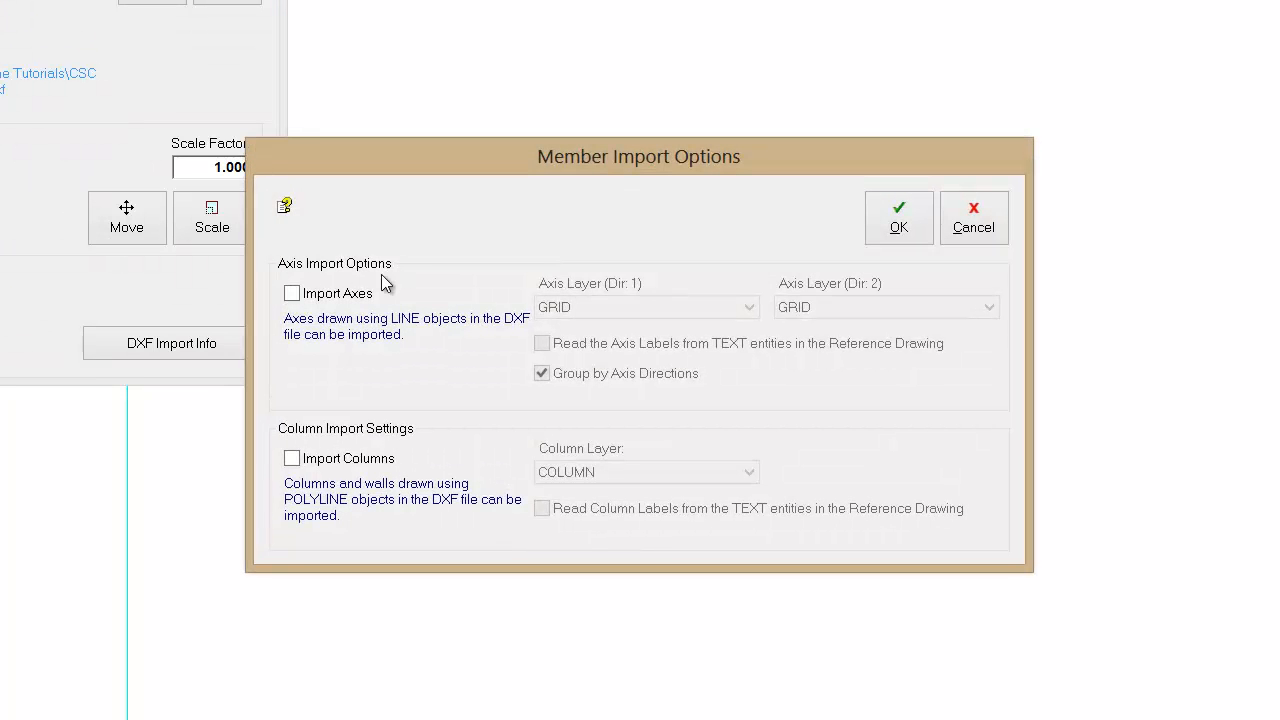
Step: Enable axis import from the GRID layer in both directions, reading the axis labels from the drawing's text entities
left_click(293, 294)
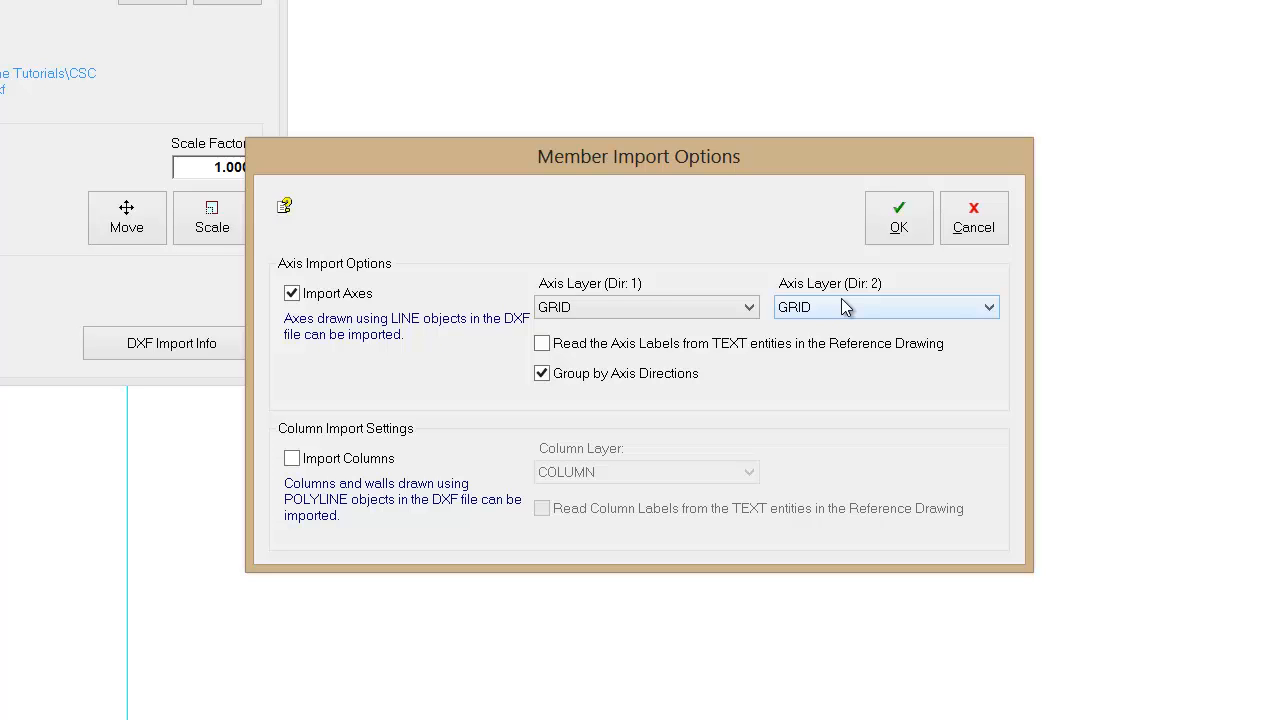
left_click(929, 309)
left_click(930, 309)
left_click(542, 344)
Step: Enable column import from the COLUMN layer without reading column labels, and import the axes and columns
left_click(291, 458)
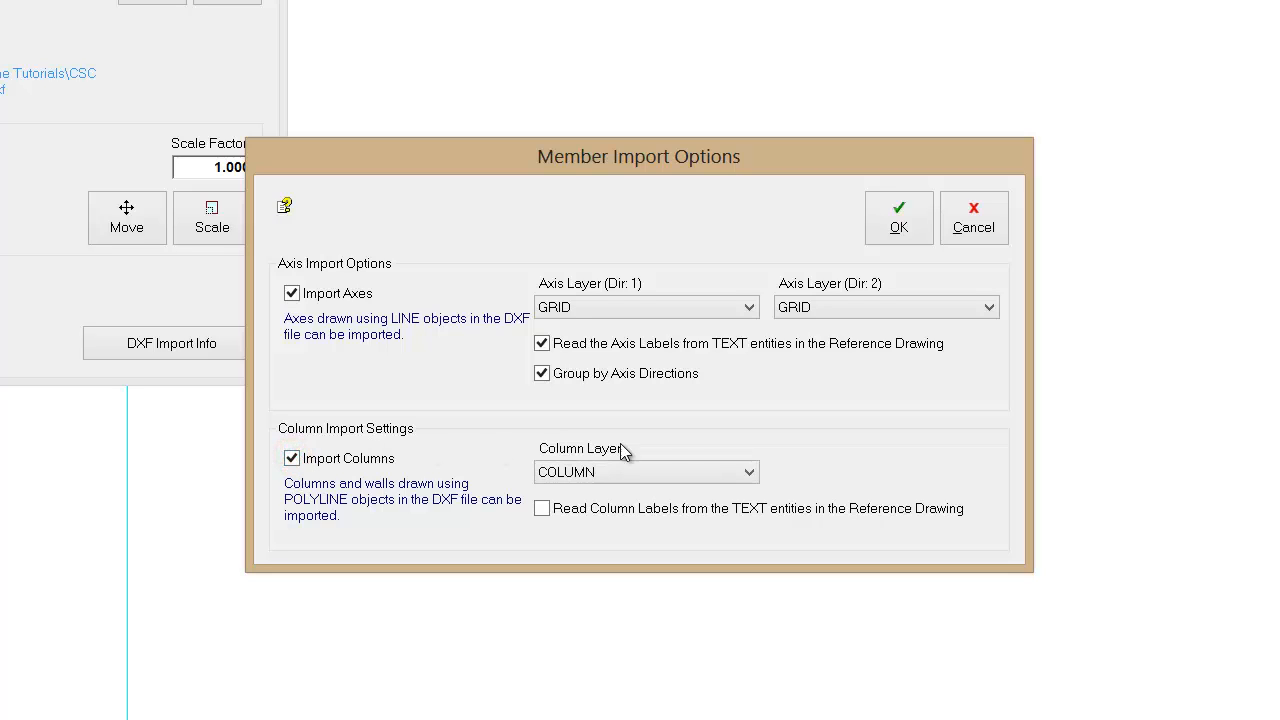
left_click(727, 472)
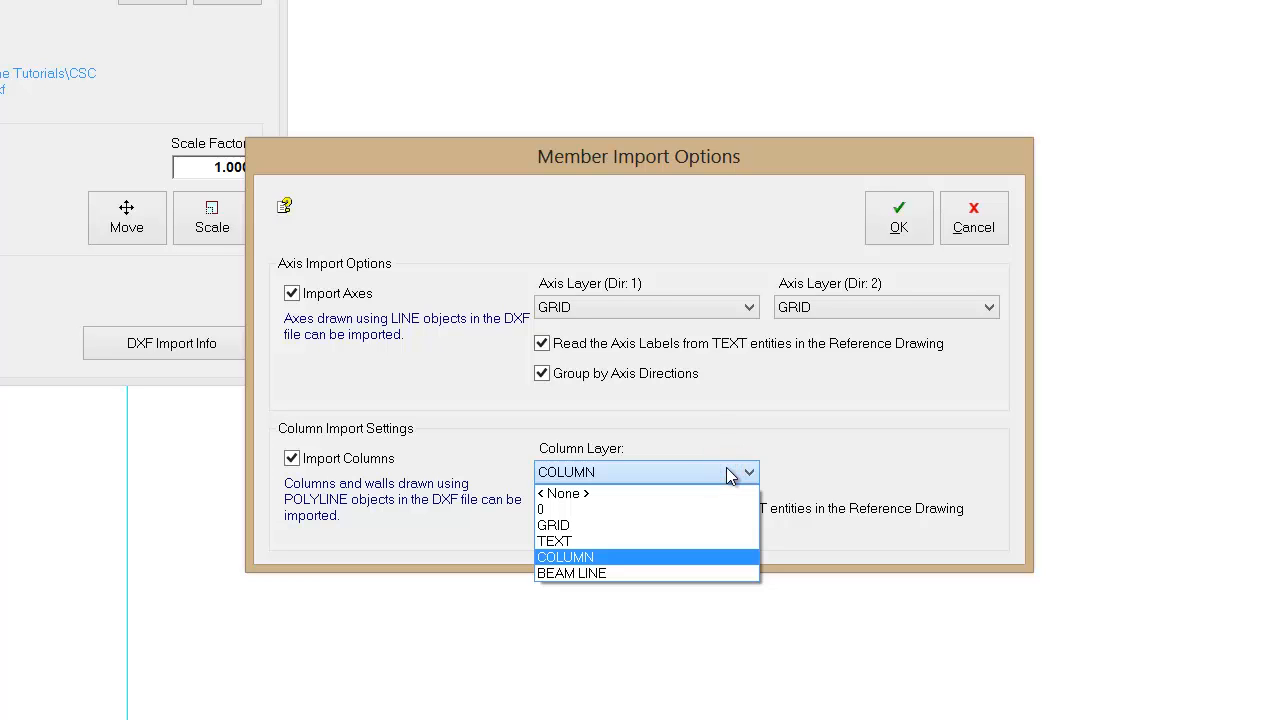
left_click(727, 472)
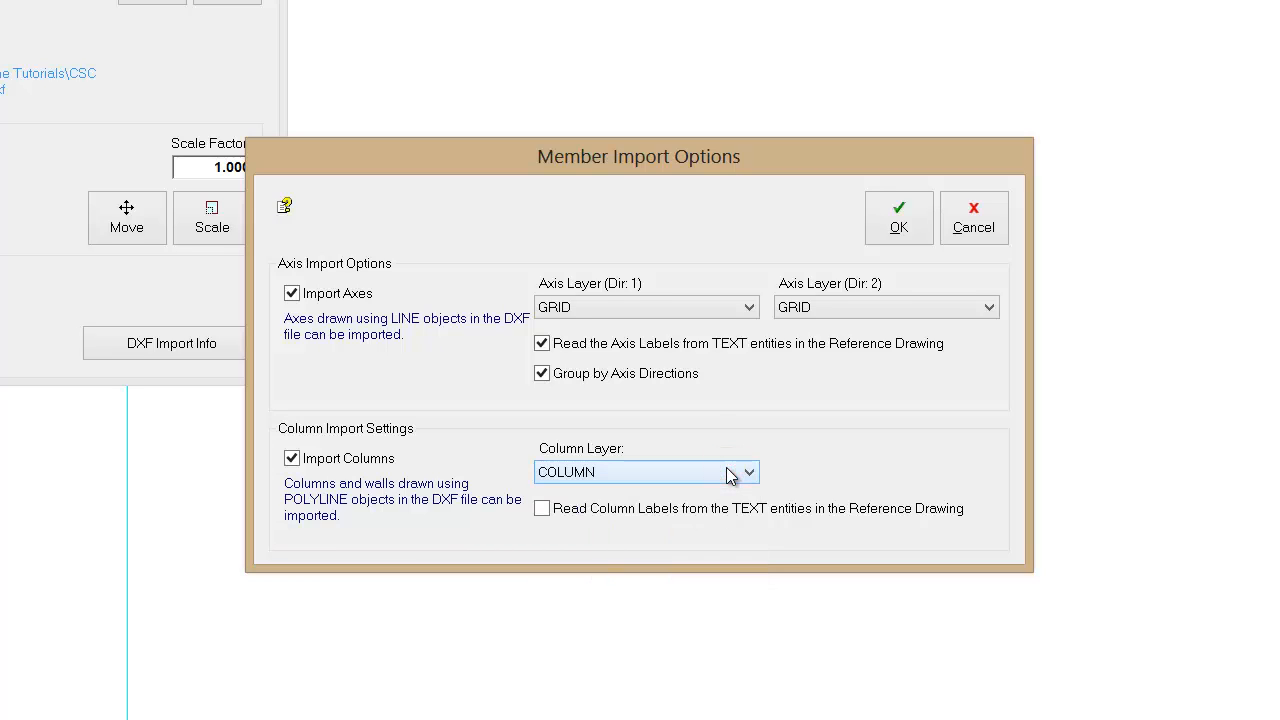
left_click(898, 220)
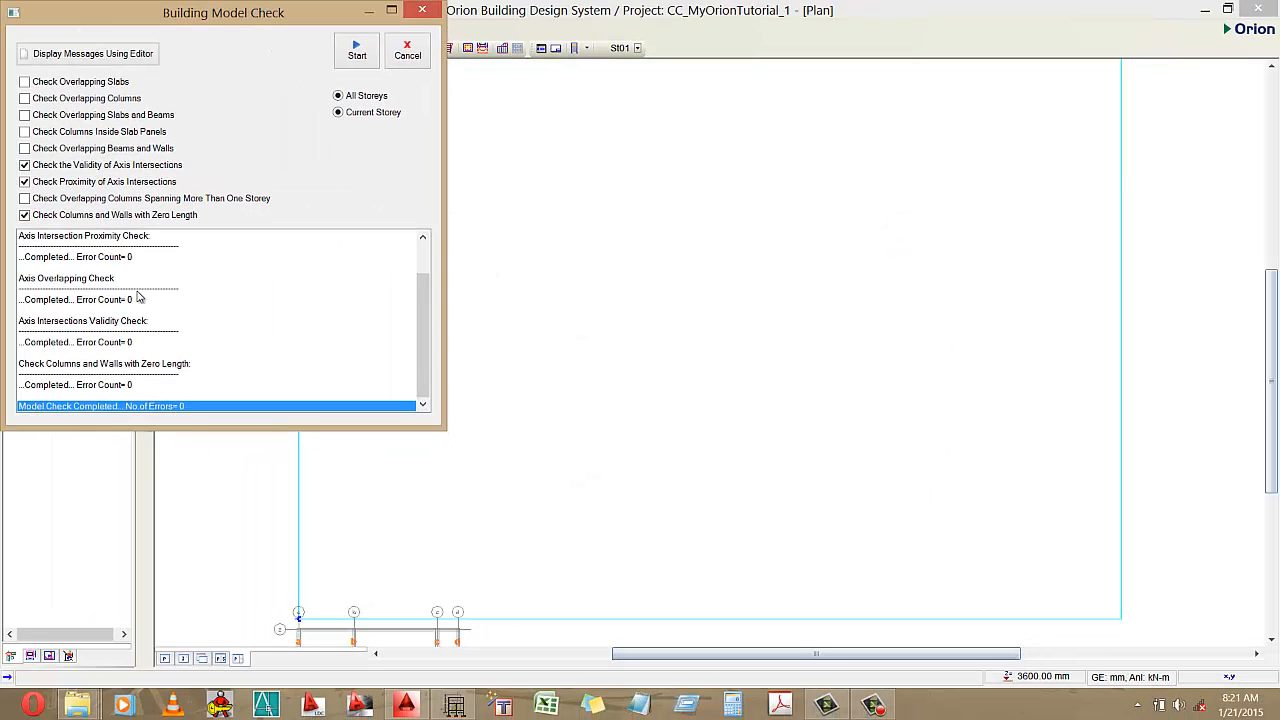
Step: Dismiss the building model check, then save and close the reference drawing settings
left_click(408, 50)
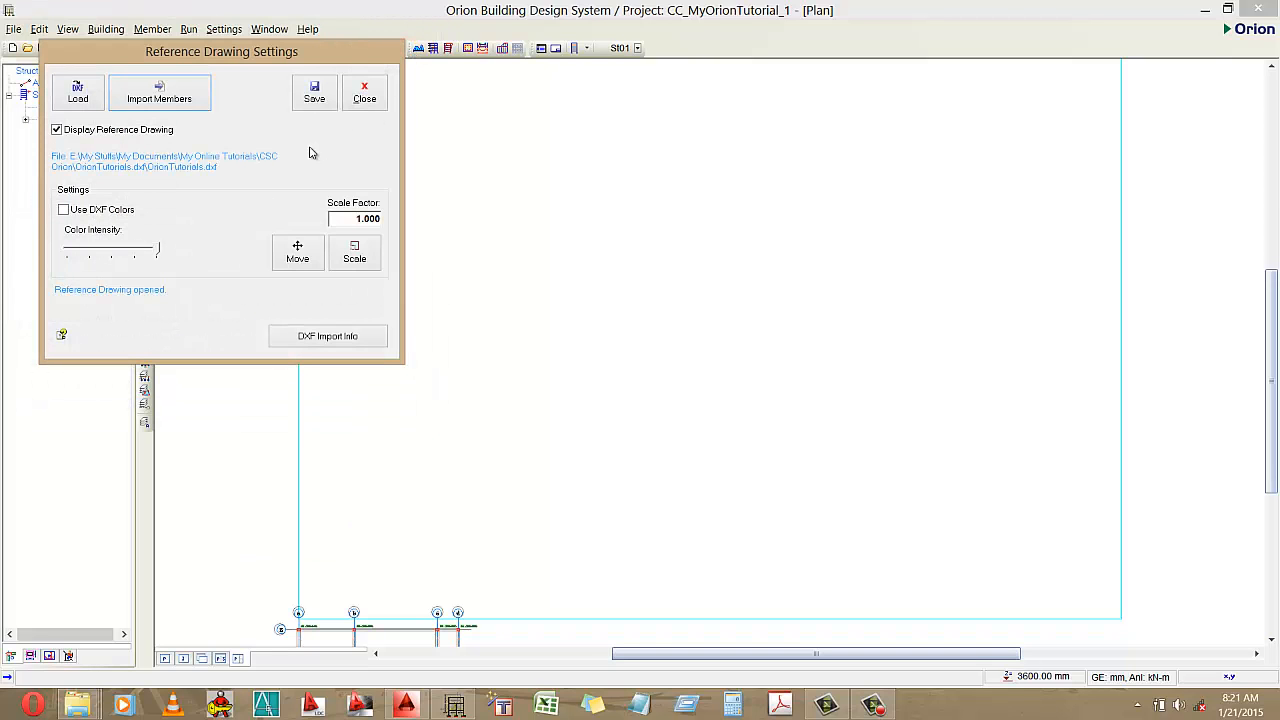
left_click(313, 90)
left_click(365, 92)
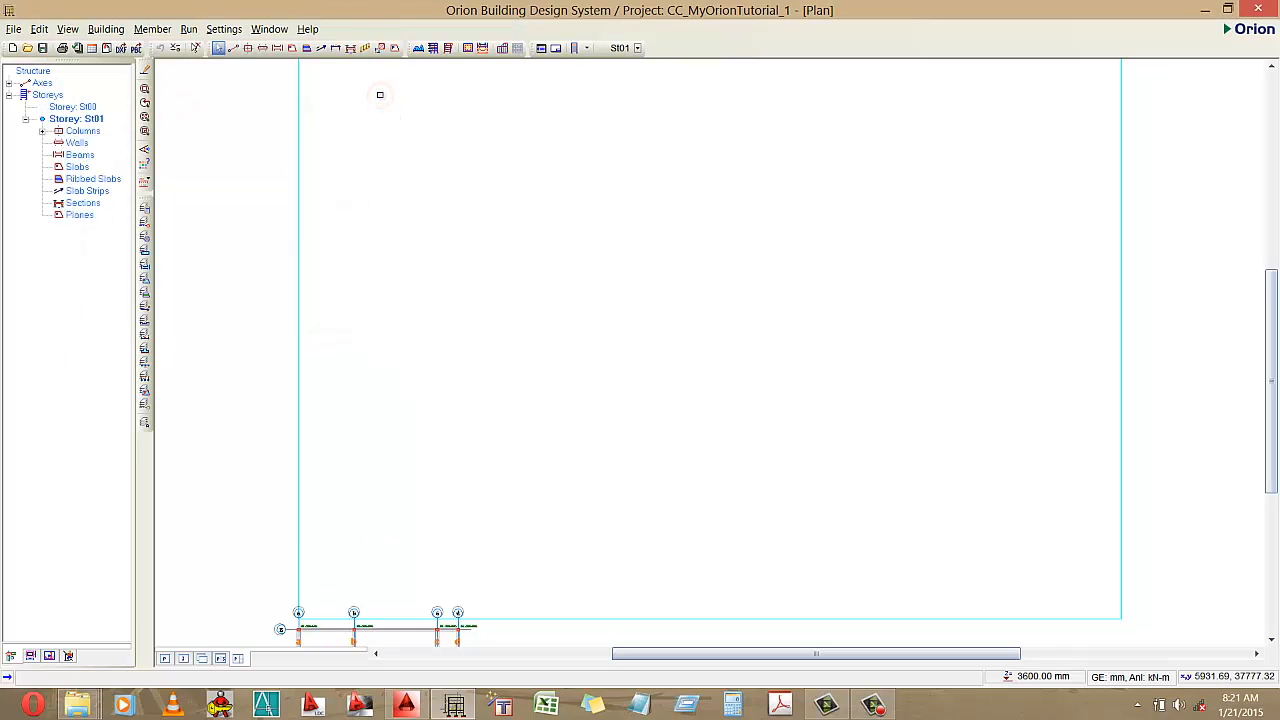
Step: Examine the position of the imported axes and columns relative to the plan's cyan boundary rectangle
scroll(617, 277, "down", 2)
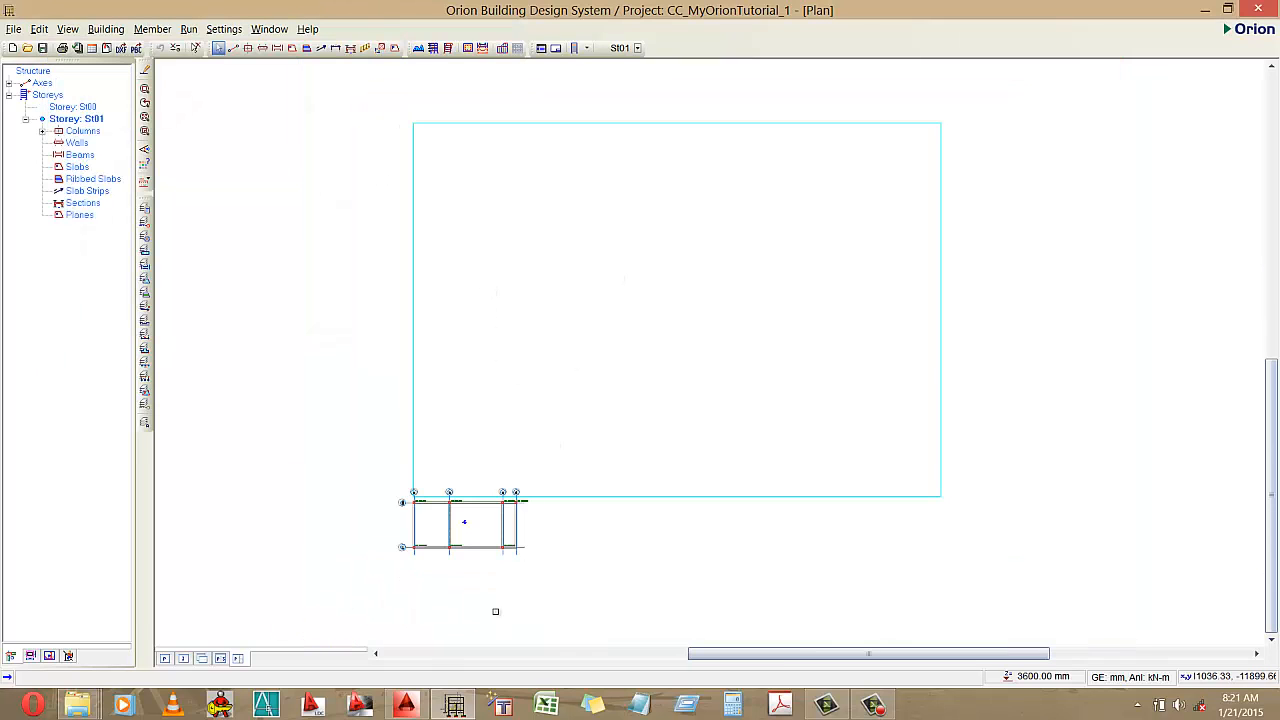
scroll(480, 571, "up", 4)
scroll(450, 429, "up", 1)
middle_click_drag(457, 414, 600, 400)
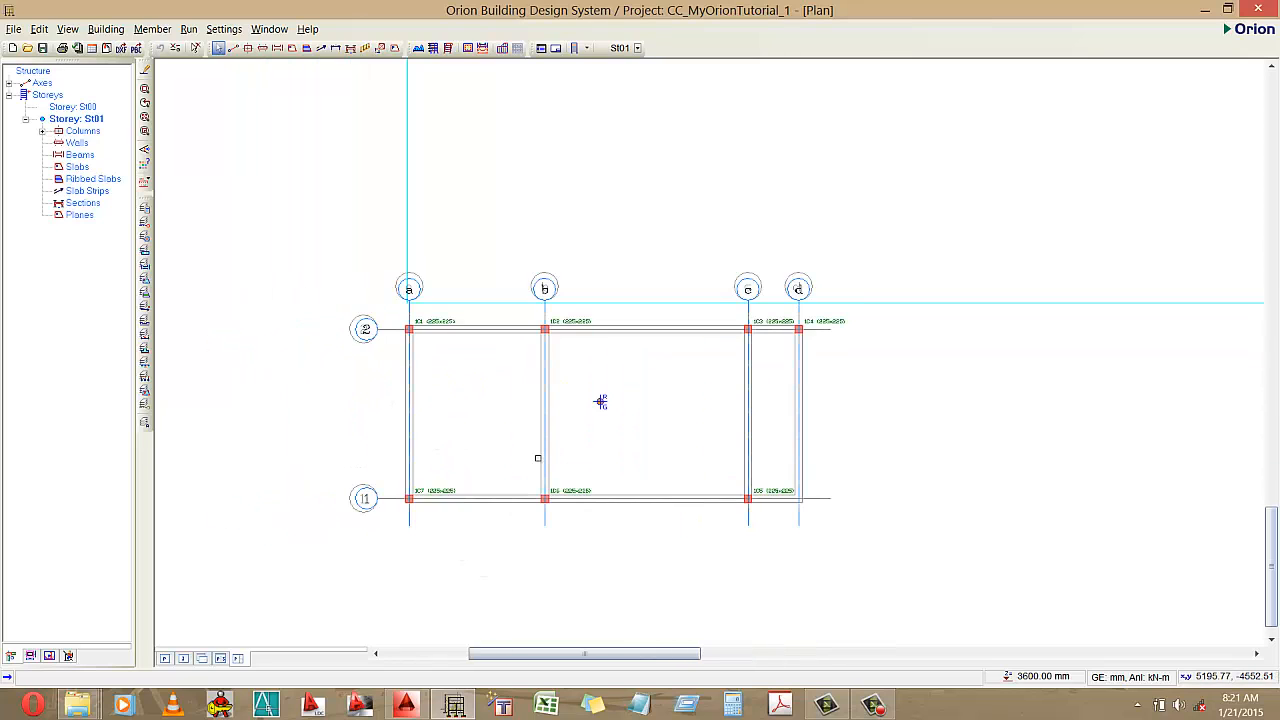
scroll(617, 389, "up", 1)
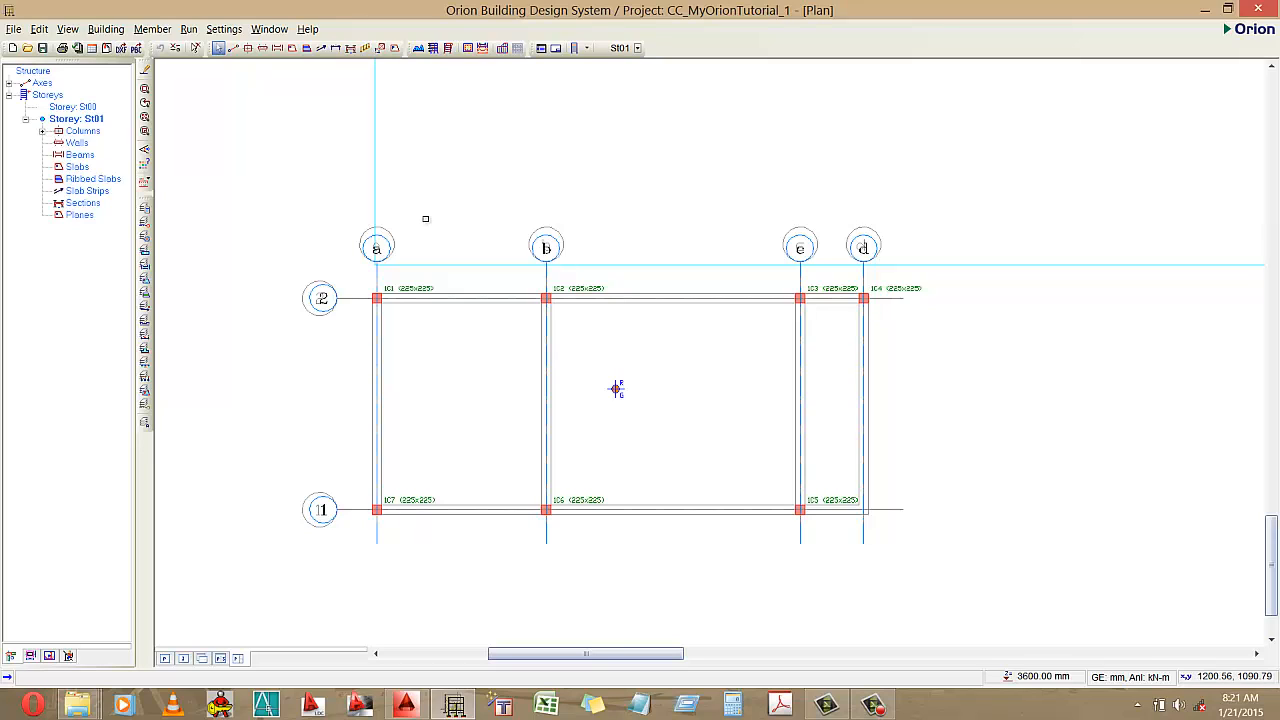
scroll(426, 417, "down", 8)
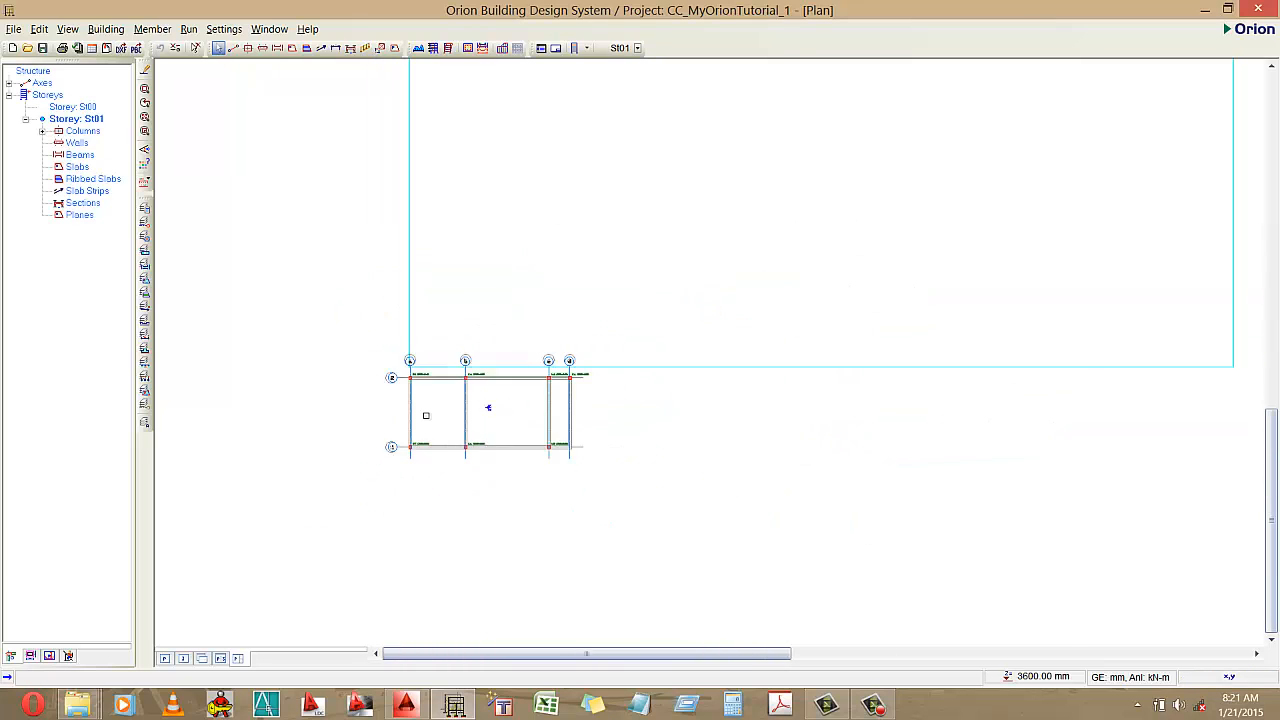
middle_click_drag(541, 251, 519, 383)
scroll(560, 363, "up", 3)
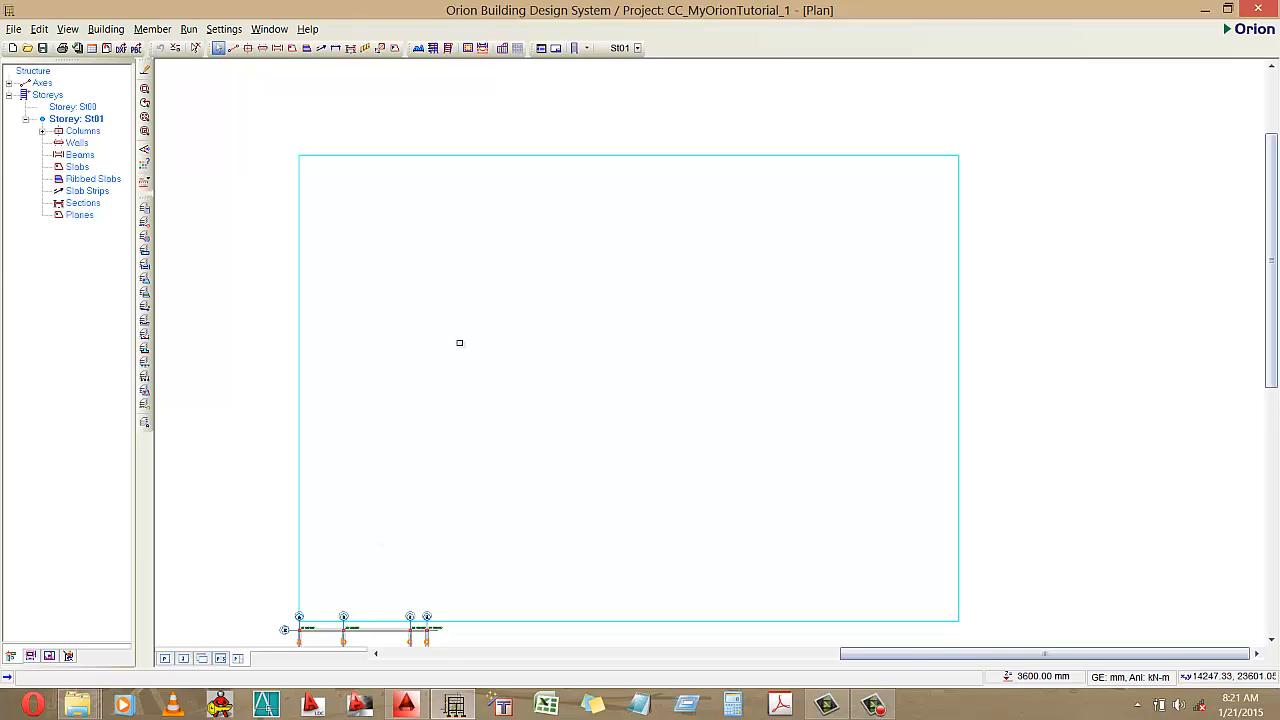
scroll(459, 343, "down", 5)
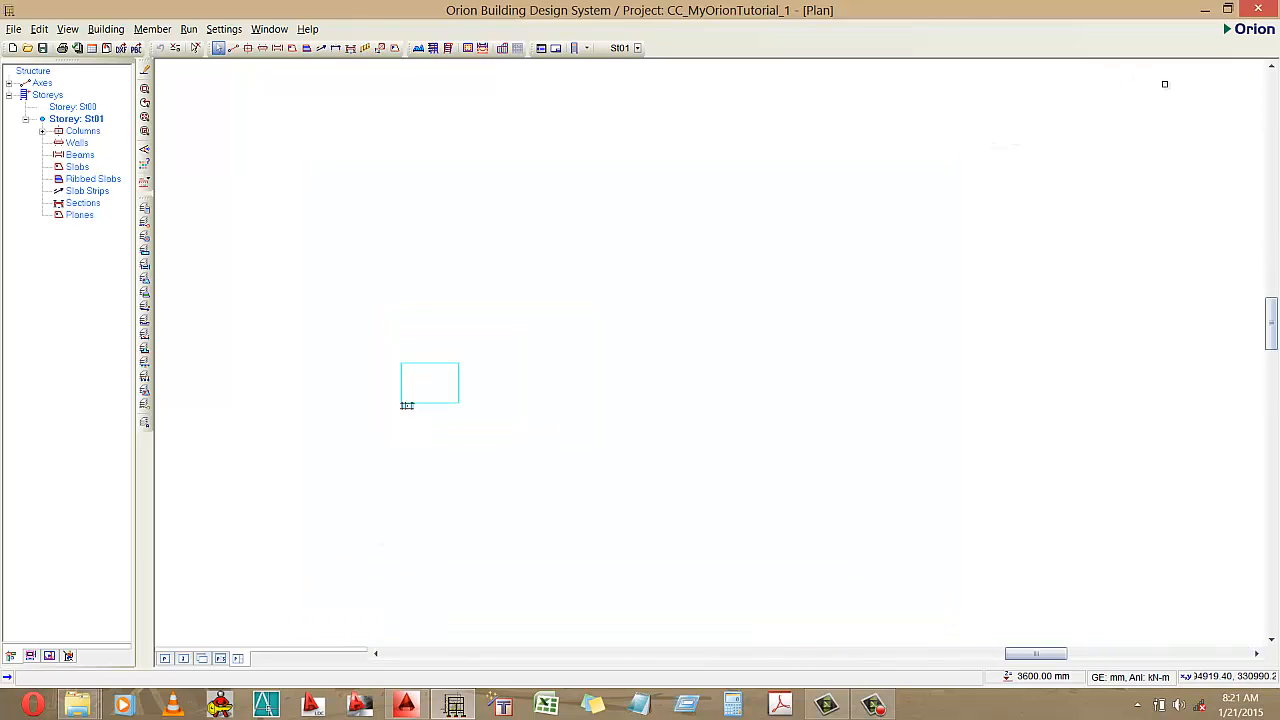
scroll(404, 405, "up", 5)
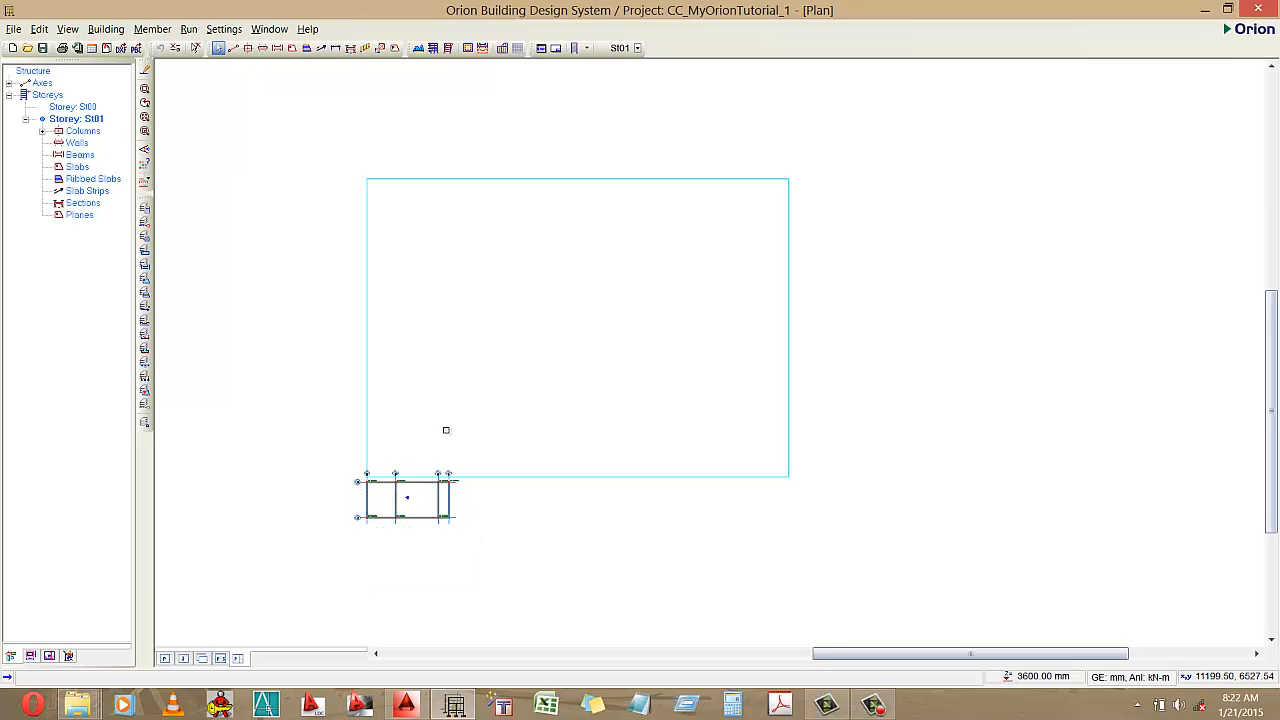
scroll(371, 478, "up", 3)
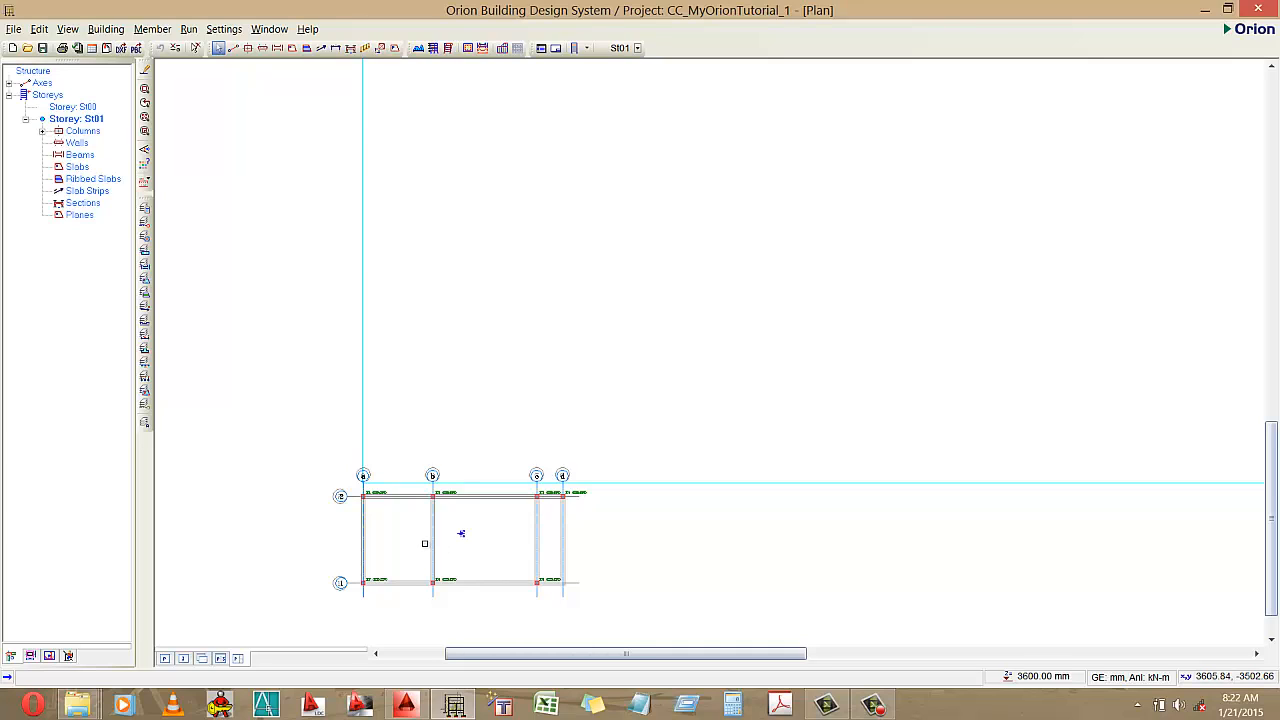
scroll(449, 534, "down", 2)
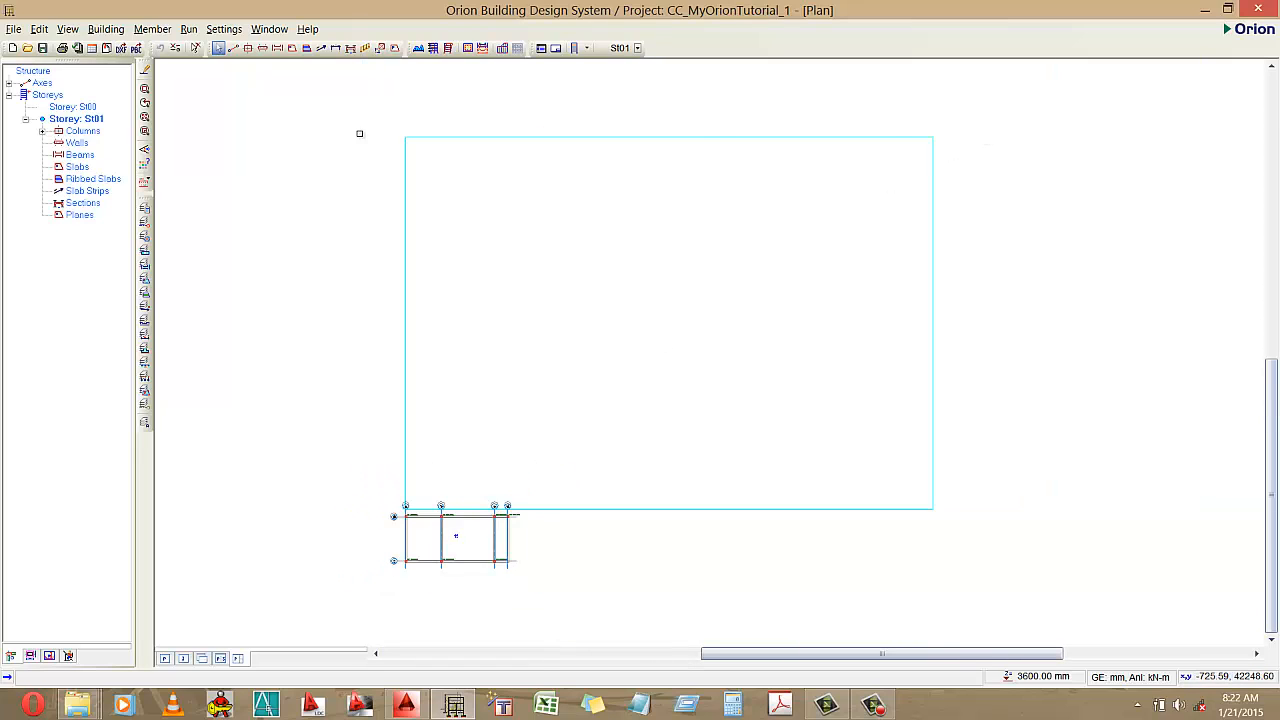
scroll(434, 549, "up", 2)
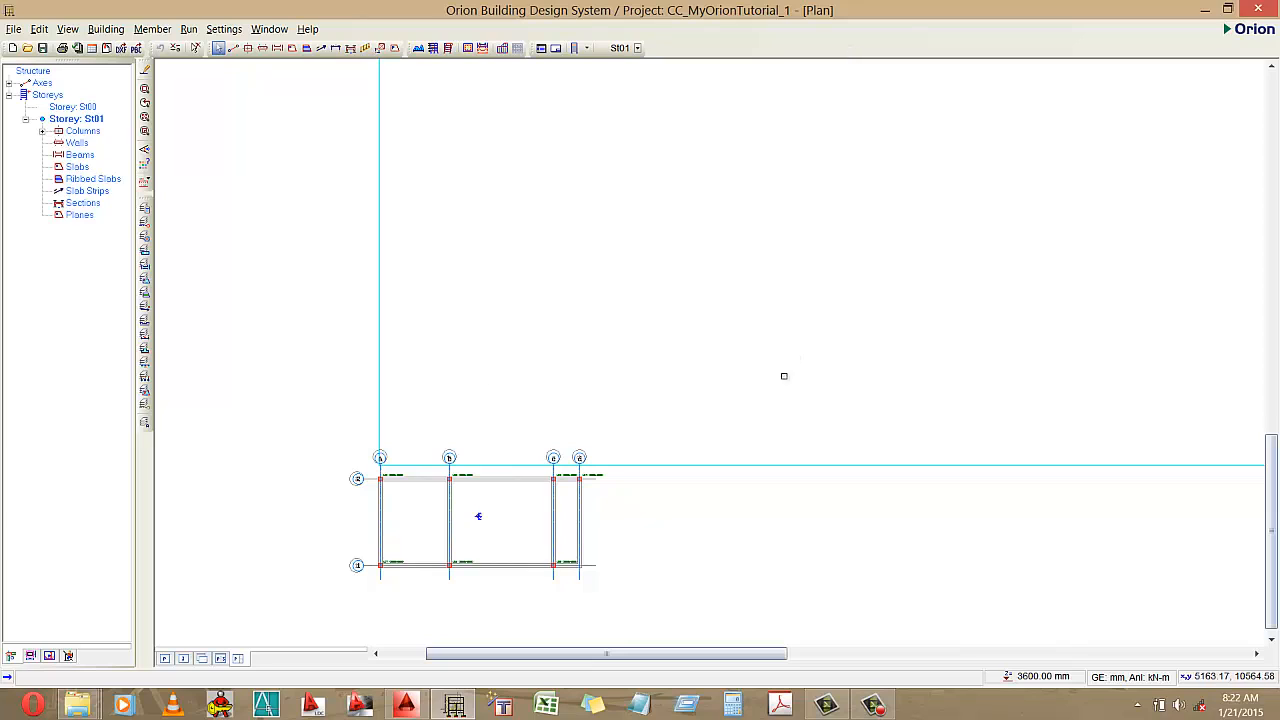
scroll(569, 352, "down", 2)
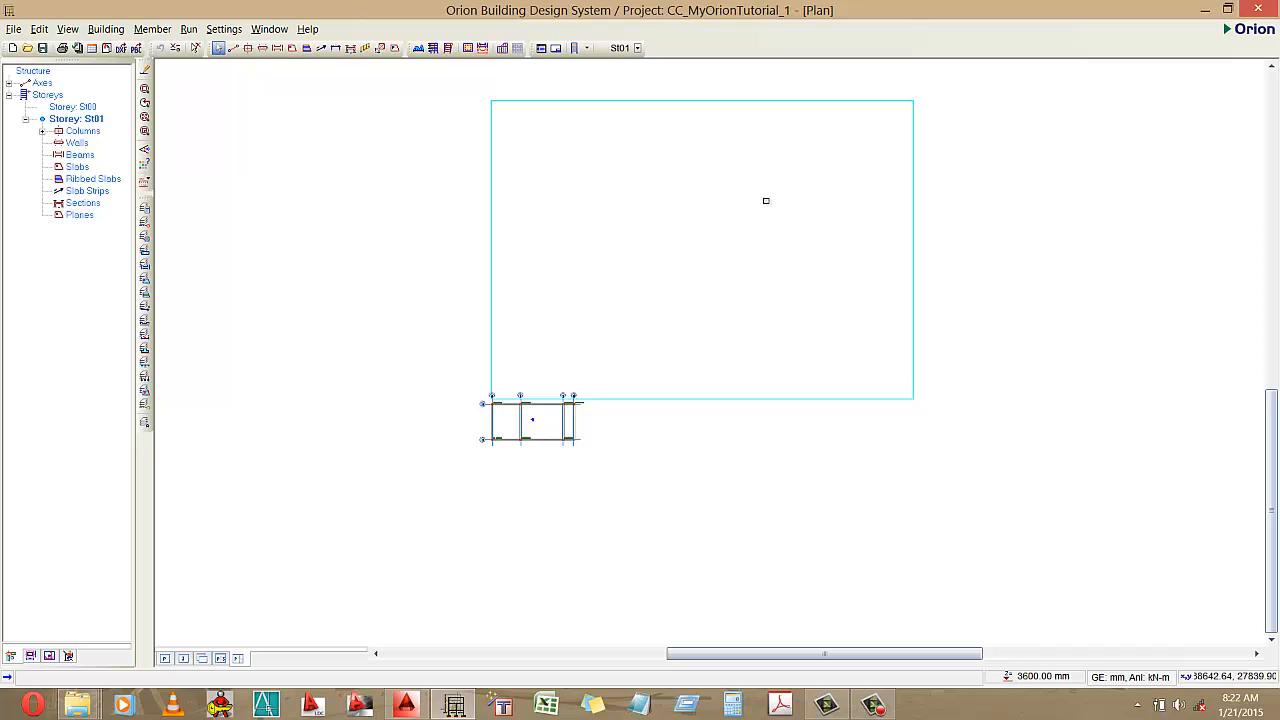
scroll(566, 447, "up", 1)
scroll(566, 447, "up", 3)
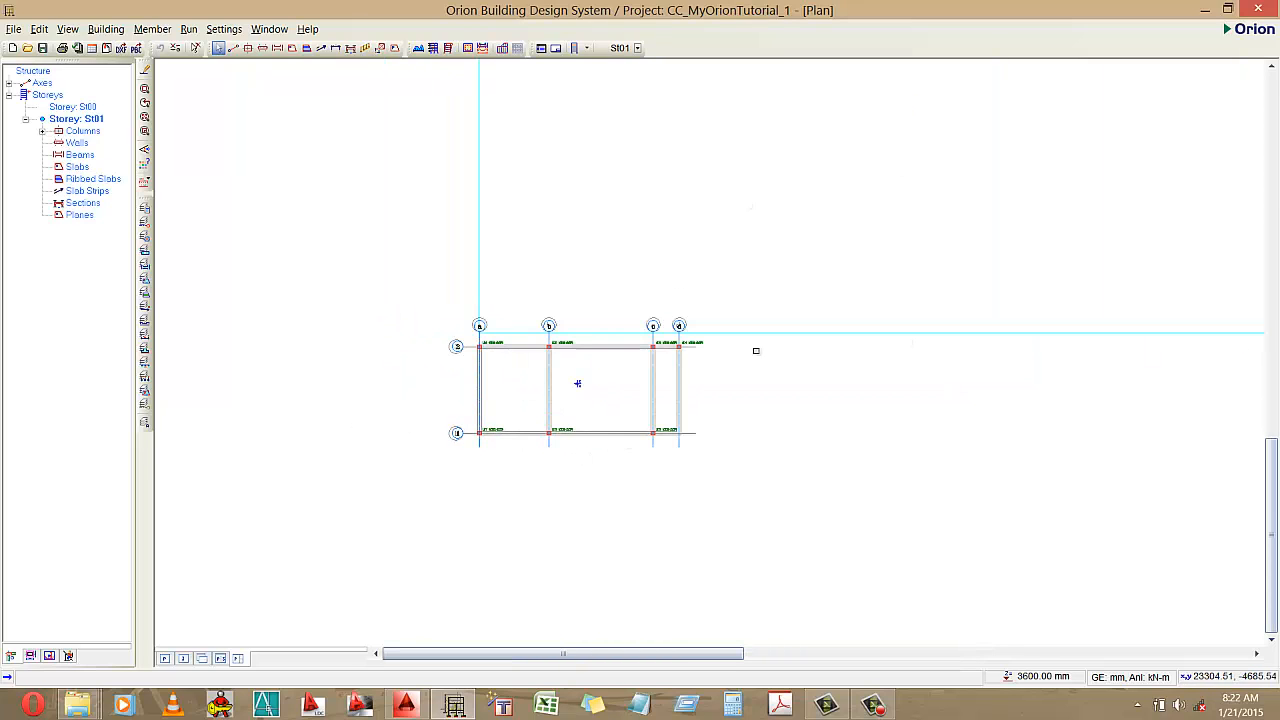
Step: Switch to AutoCAD and move the entire floor plan, including its grid bubbles, into the positive X and Y quadrant of the origin
left_click(406, 705)
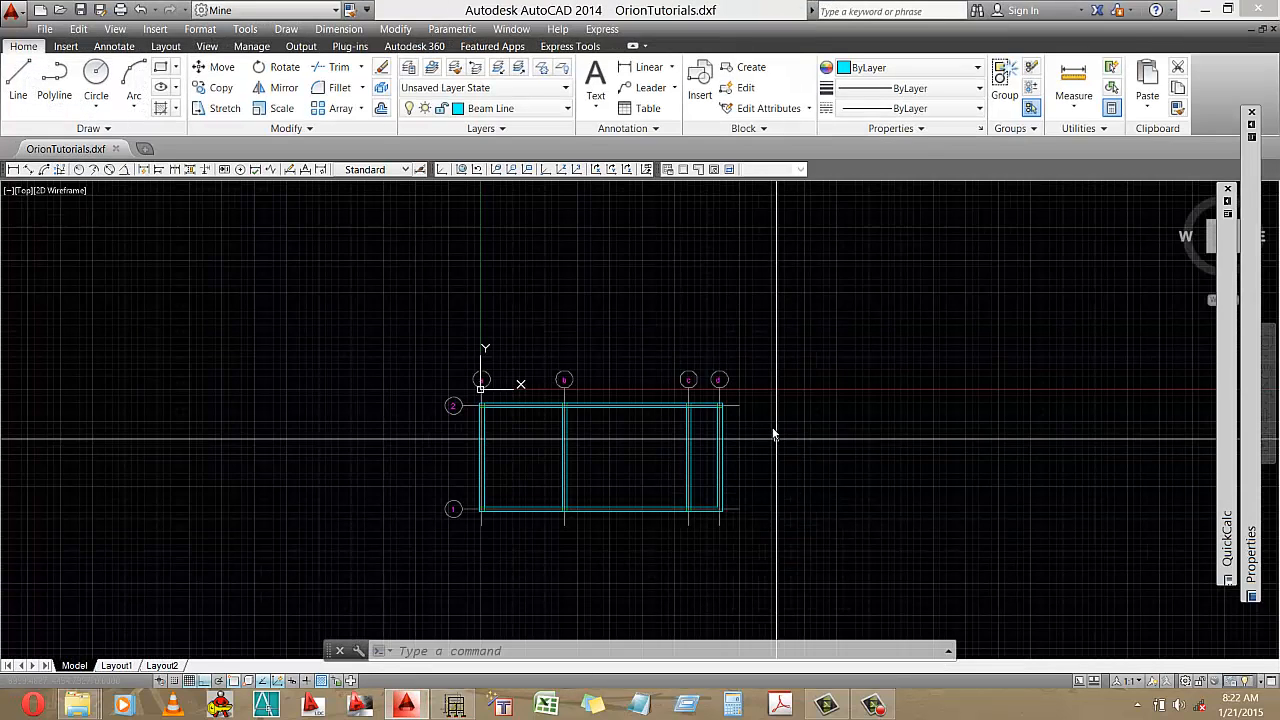
scroll(458, 476, "down", 2)
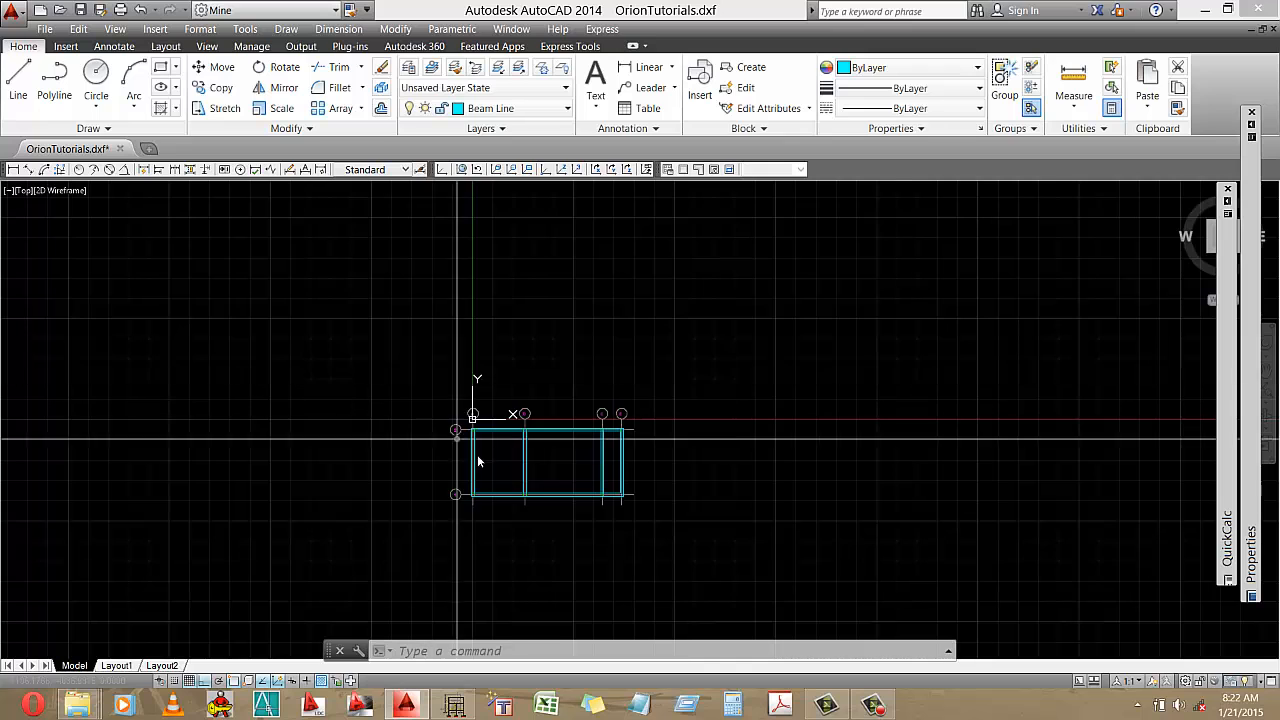
scroll(450, 447, "up", 4)
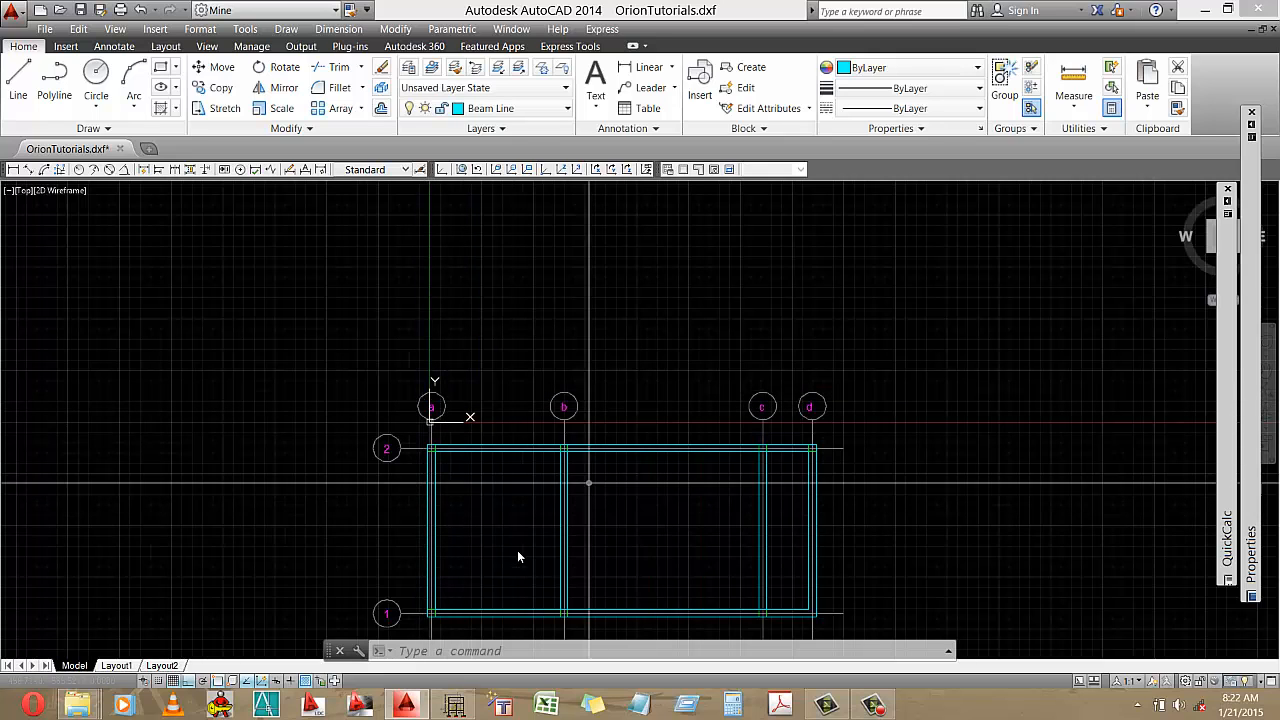
scroll(531, 520, "down", 4)
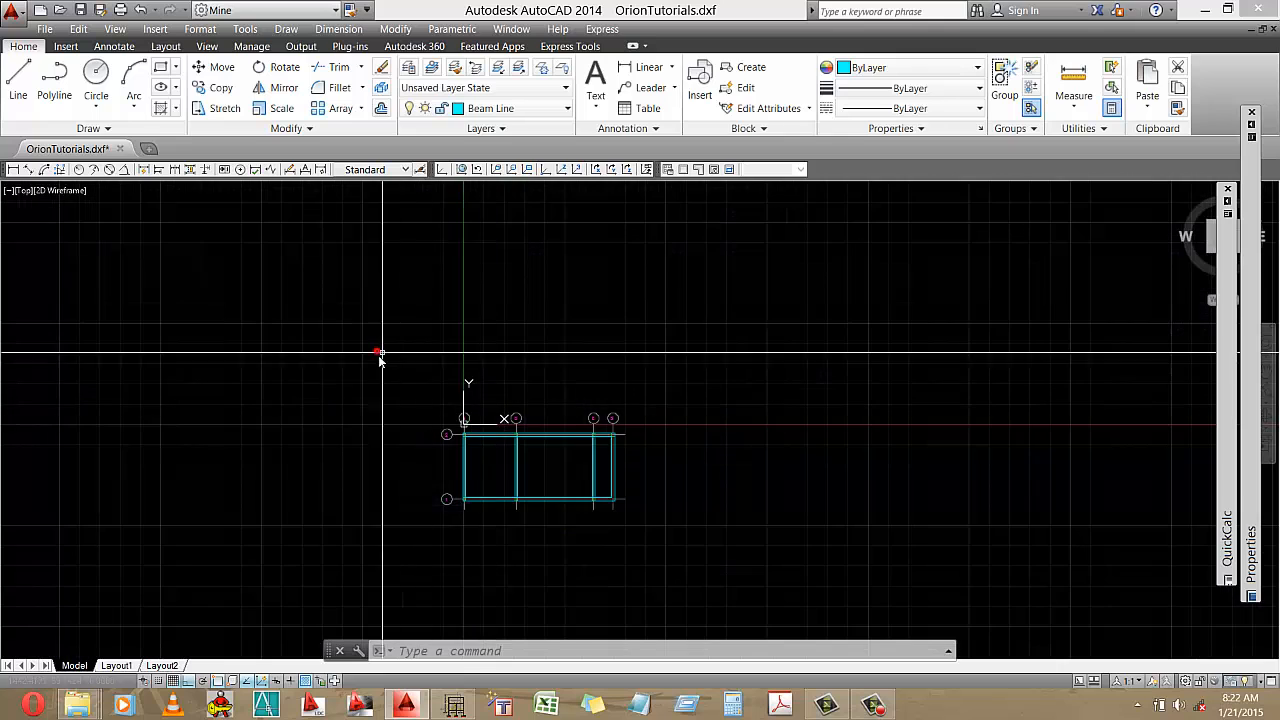
left_click(380, 354)
left_click(692, 554)
right_click(692, 556)
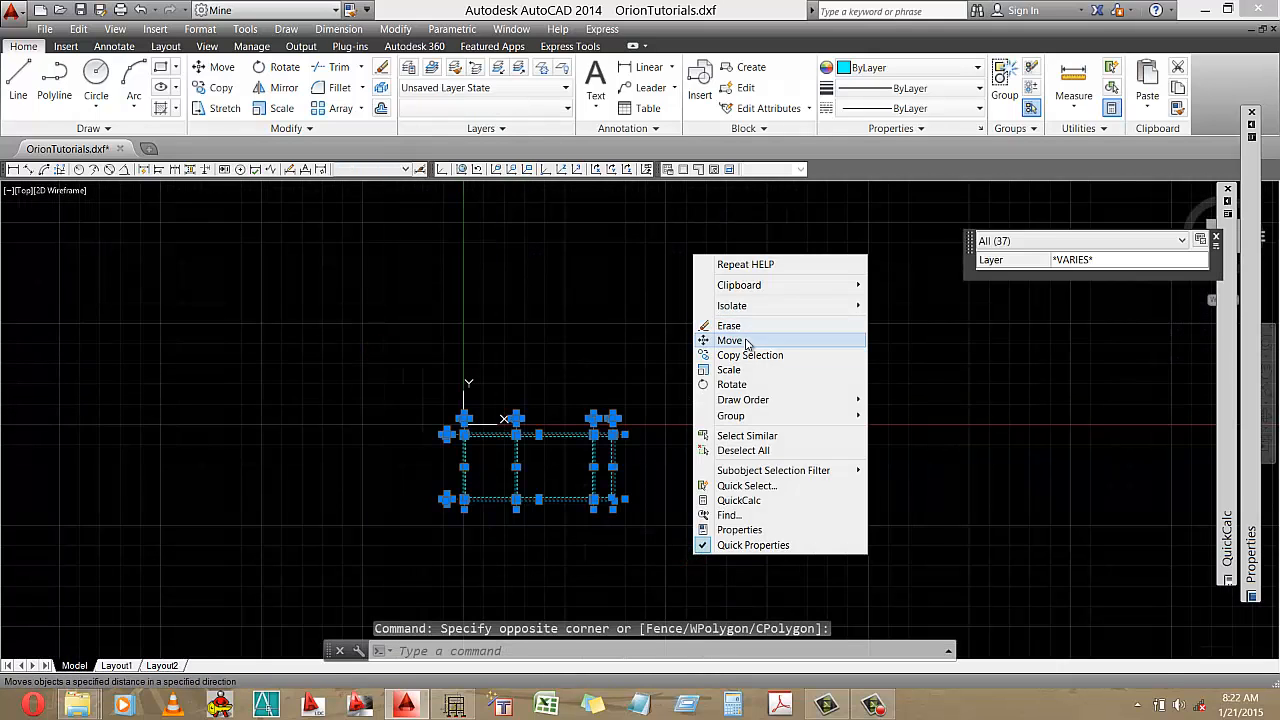
left_click(745, 339)
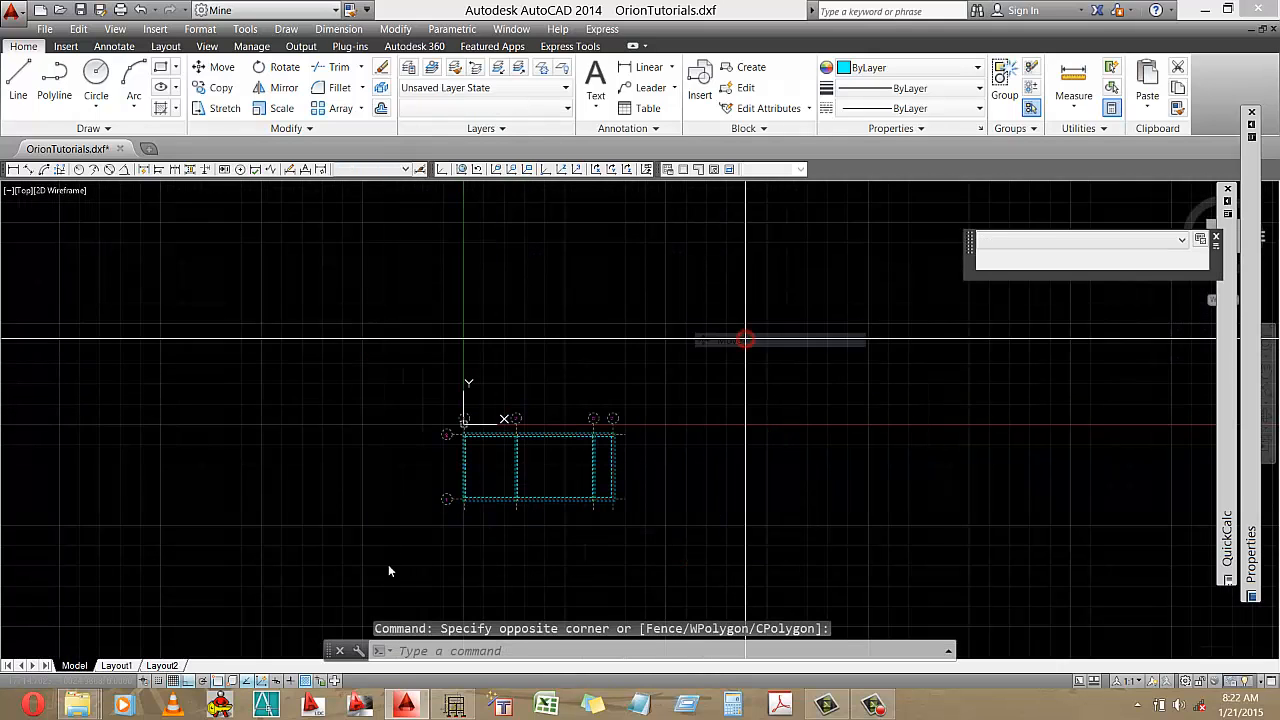
left_click(432, 522)
key("F8")
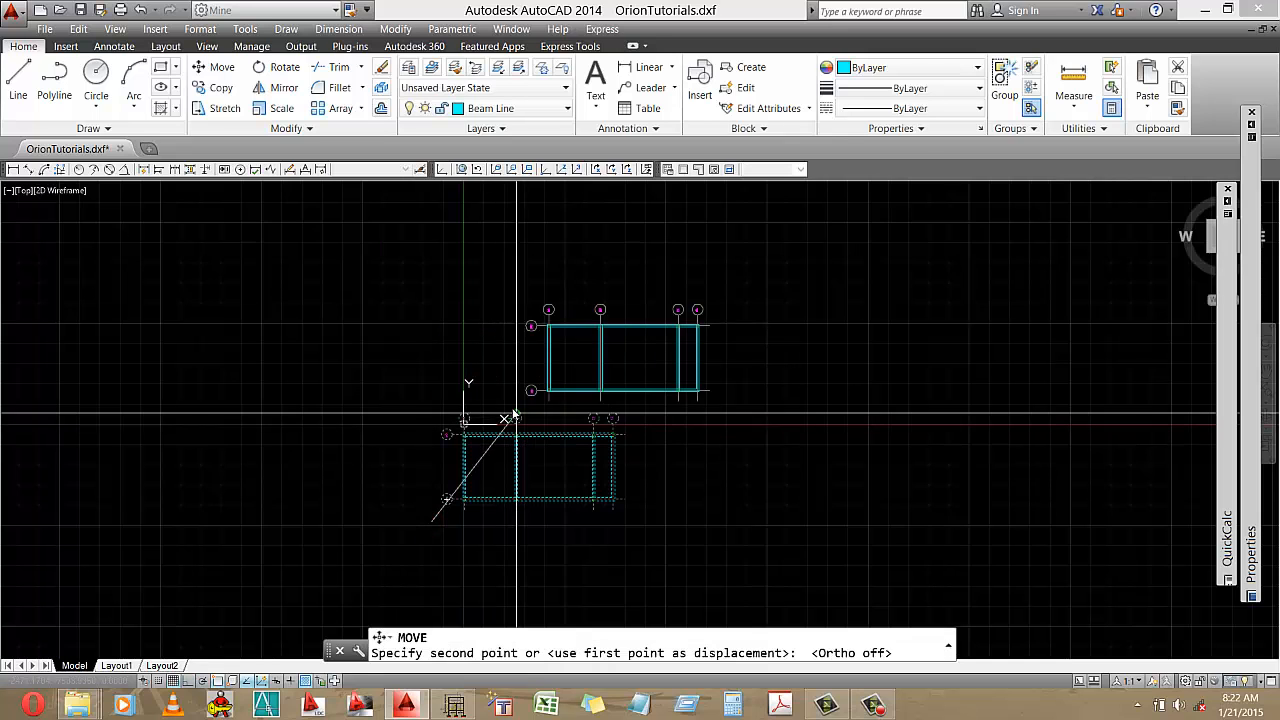
key("Escape")
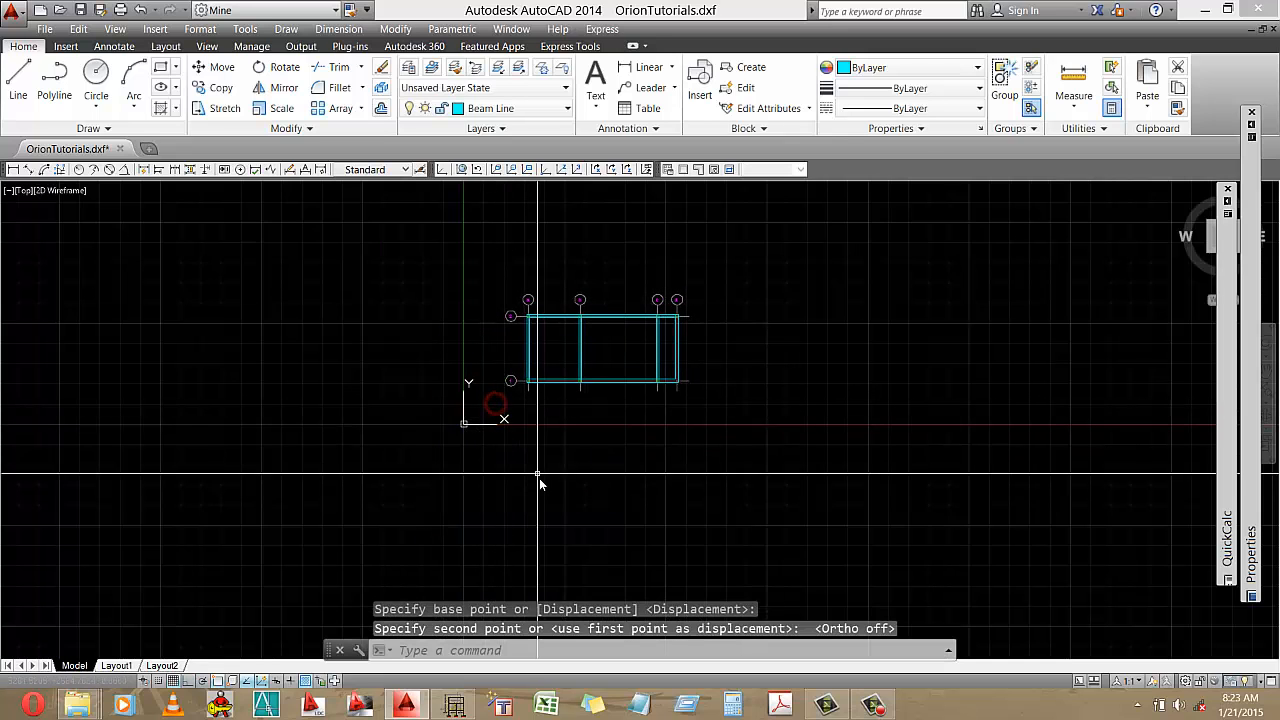
middle_click_drag(606, 453, 484, 520)
scroll(437, 477, "up", 2)
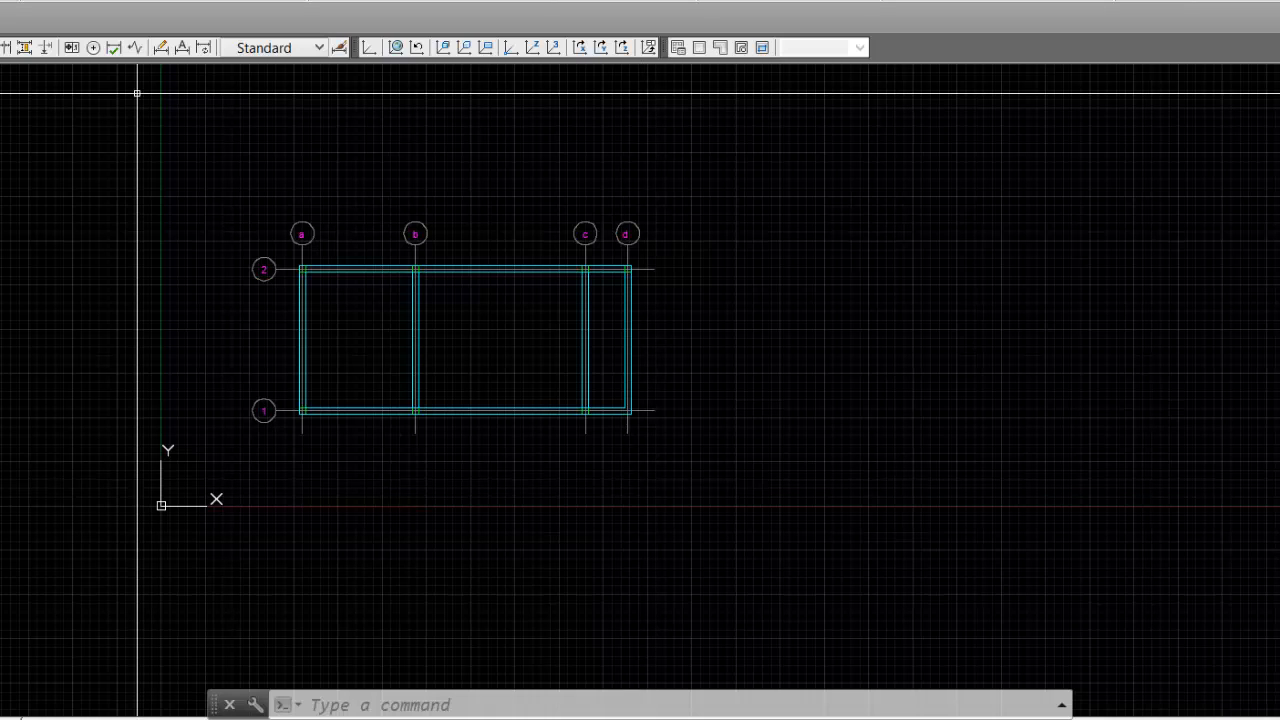
Step: Save the drawing over OrionTutorials.dxf as AutoCAD 2010/LT2010 DXF and close it without saving in AutoCAD 2013 Drawing format
key("ctrl+s")
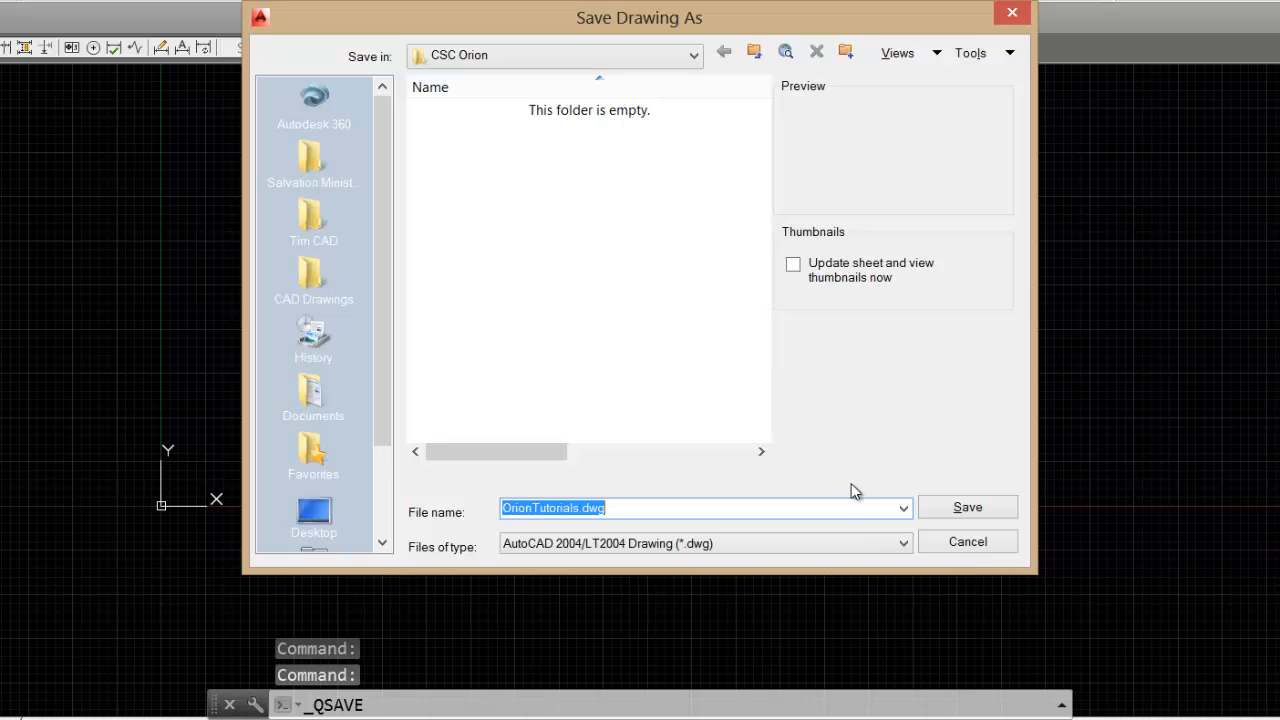
left_click(868, 543)
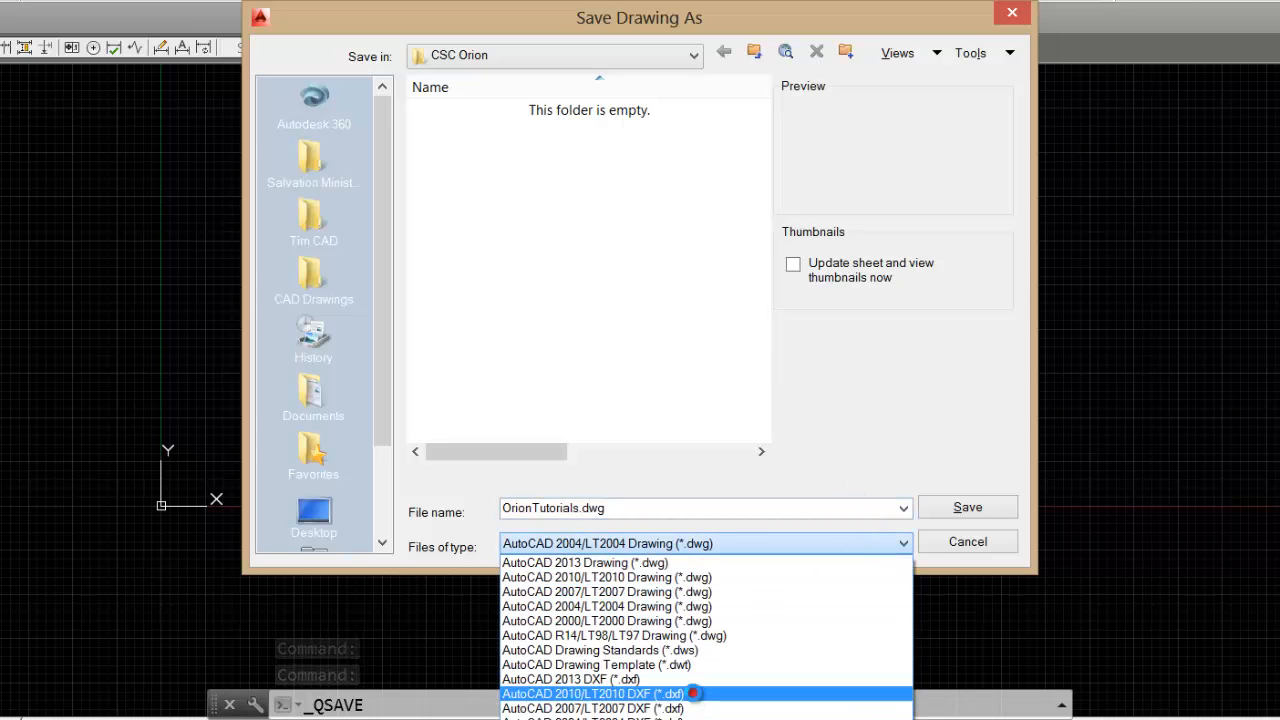
left_click(690, 693)
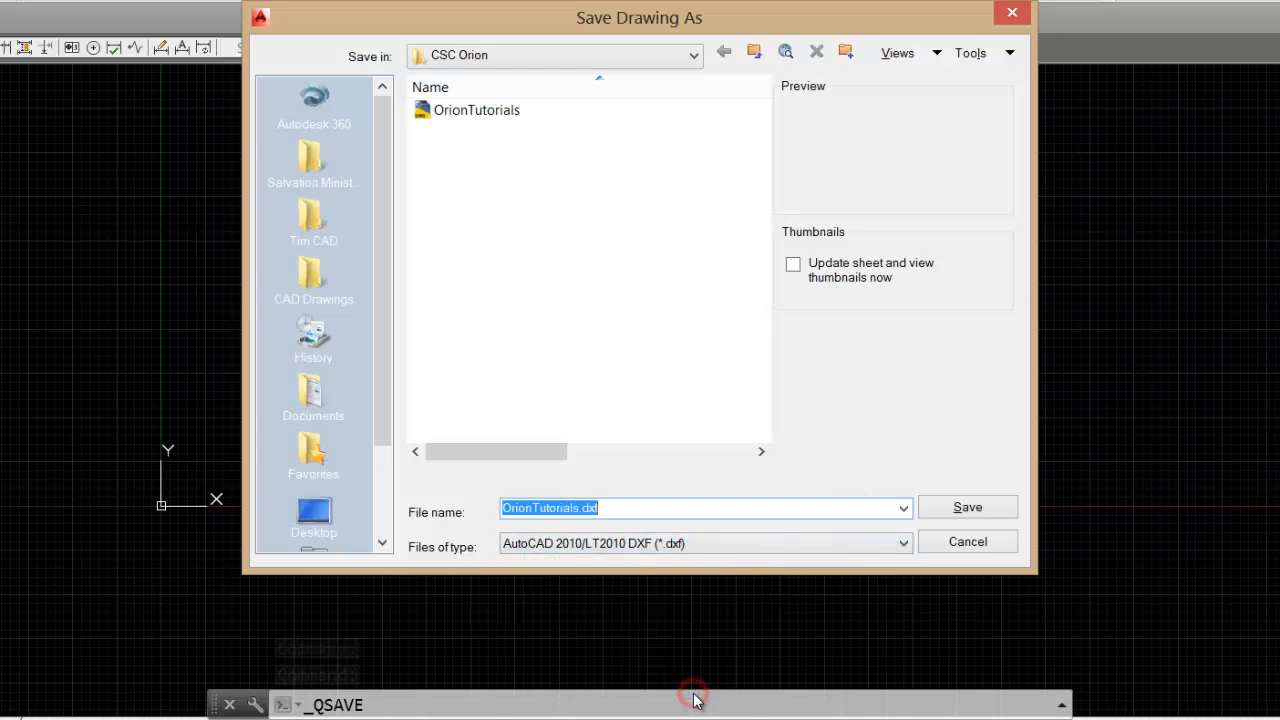
left_click(958, 510)
left_click(610, 358)
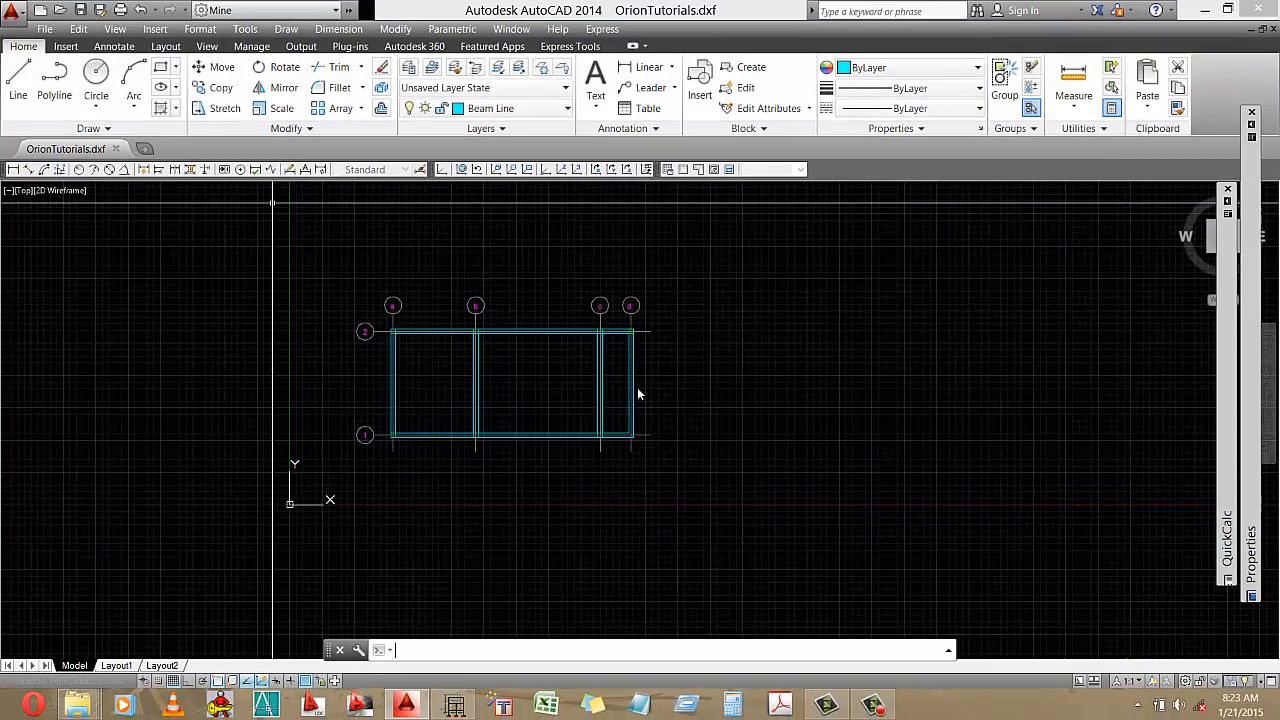
left_click(116, 148)
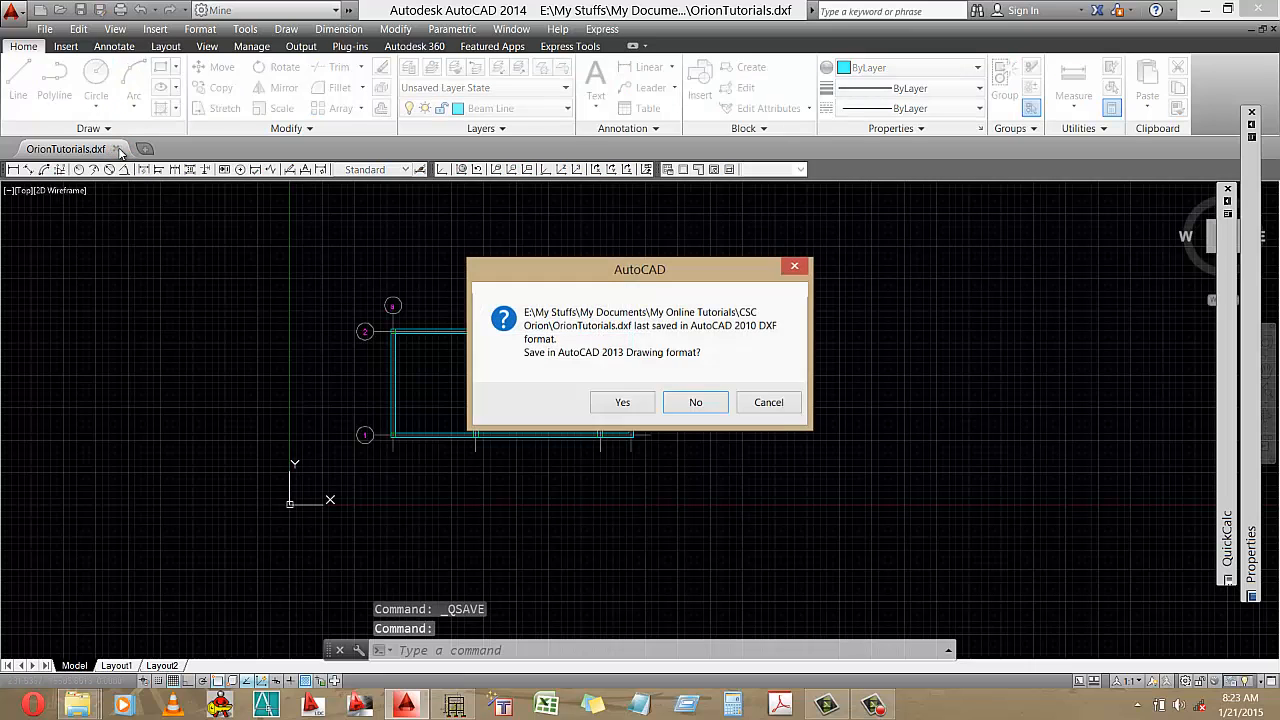
left_click(697, 403)
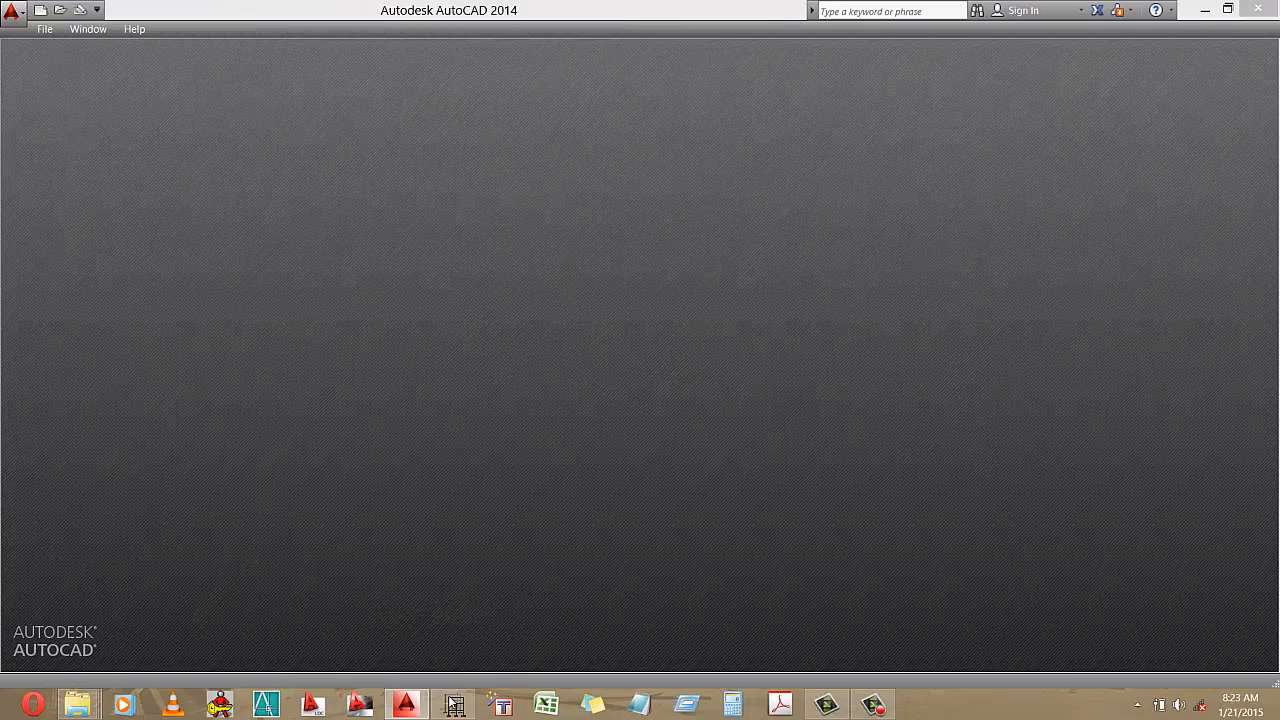
Step: Switch to Orion and delete the imported grid's columns, with both Axes and Columns included in the element filters
left_click(454, 705)
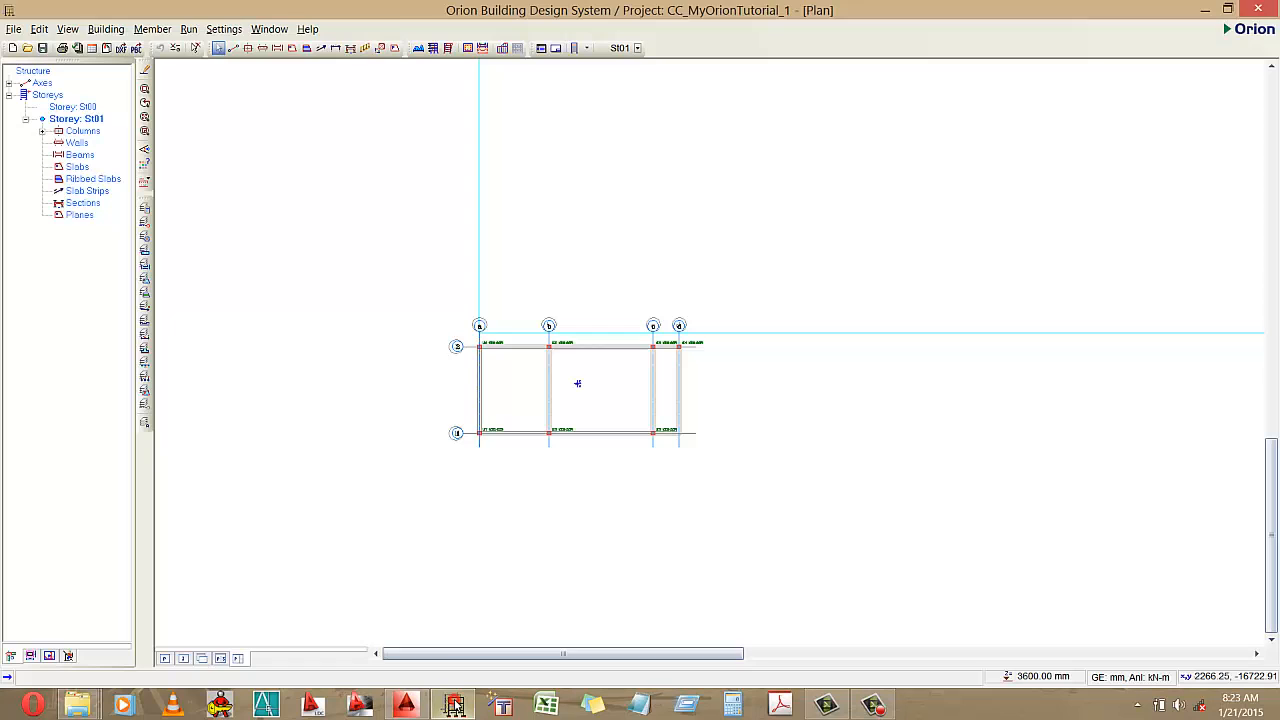
left_click(380, 241)
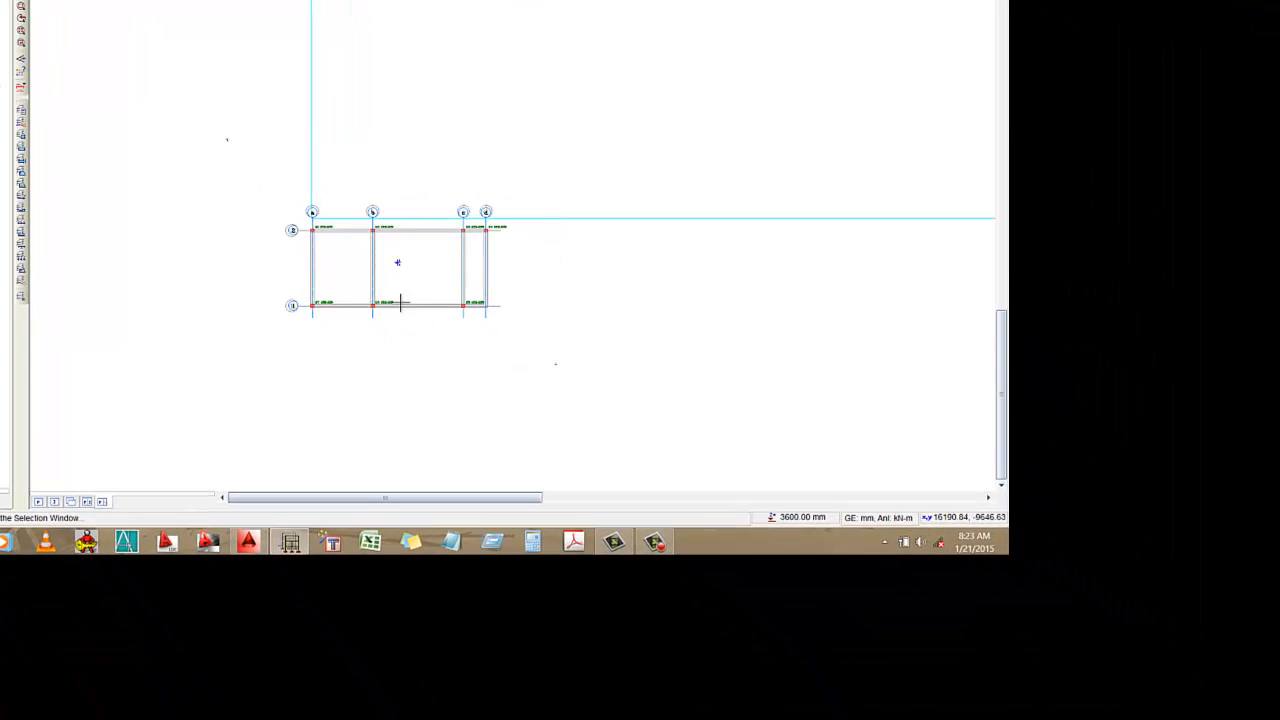
left_click(400, 303)
right_click(436, 254)
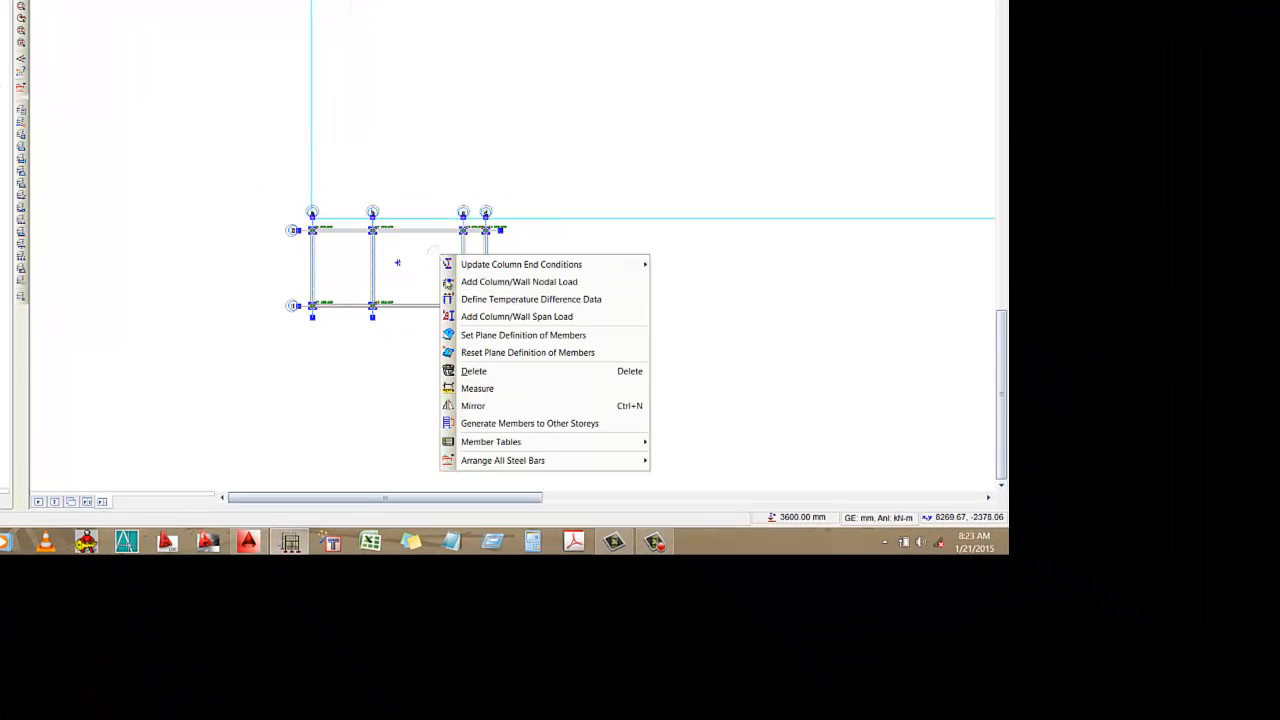
left_click(458, 369)
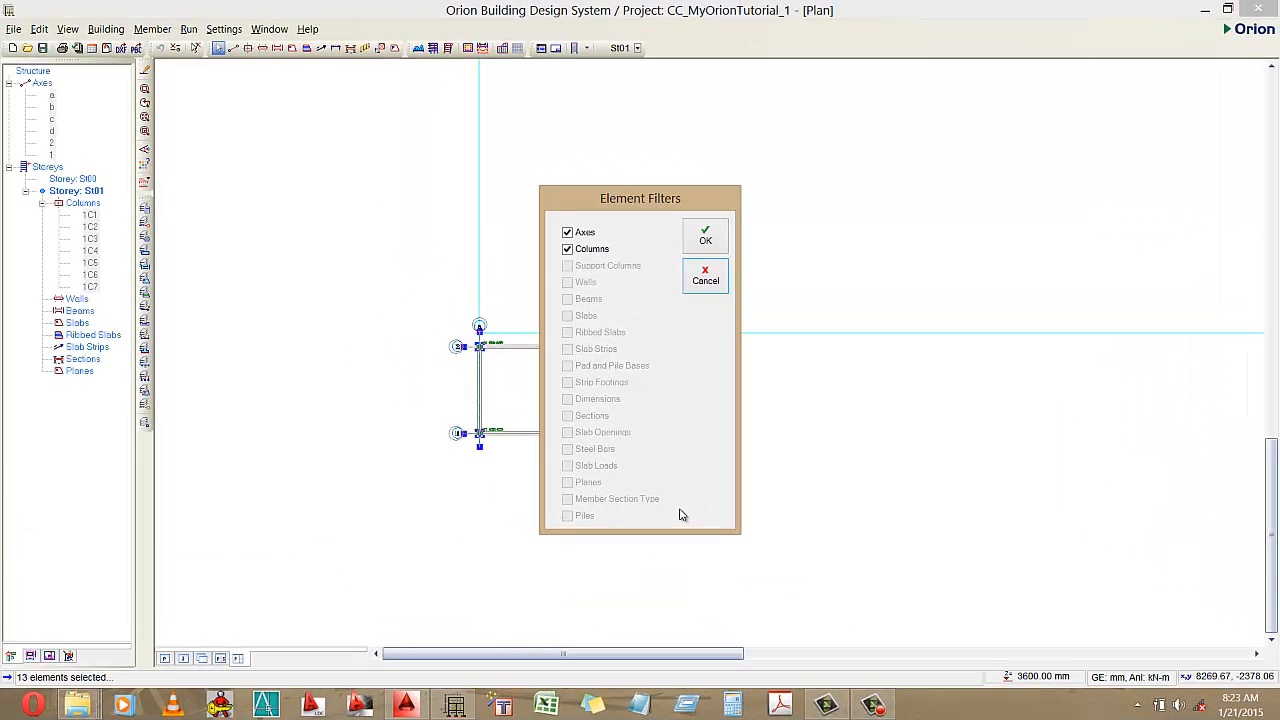
left_click(716, 240)
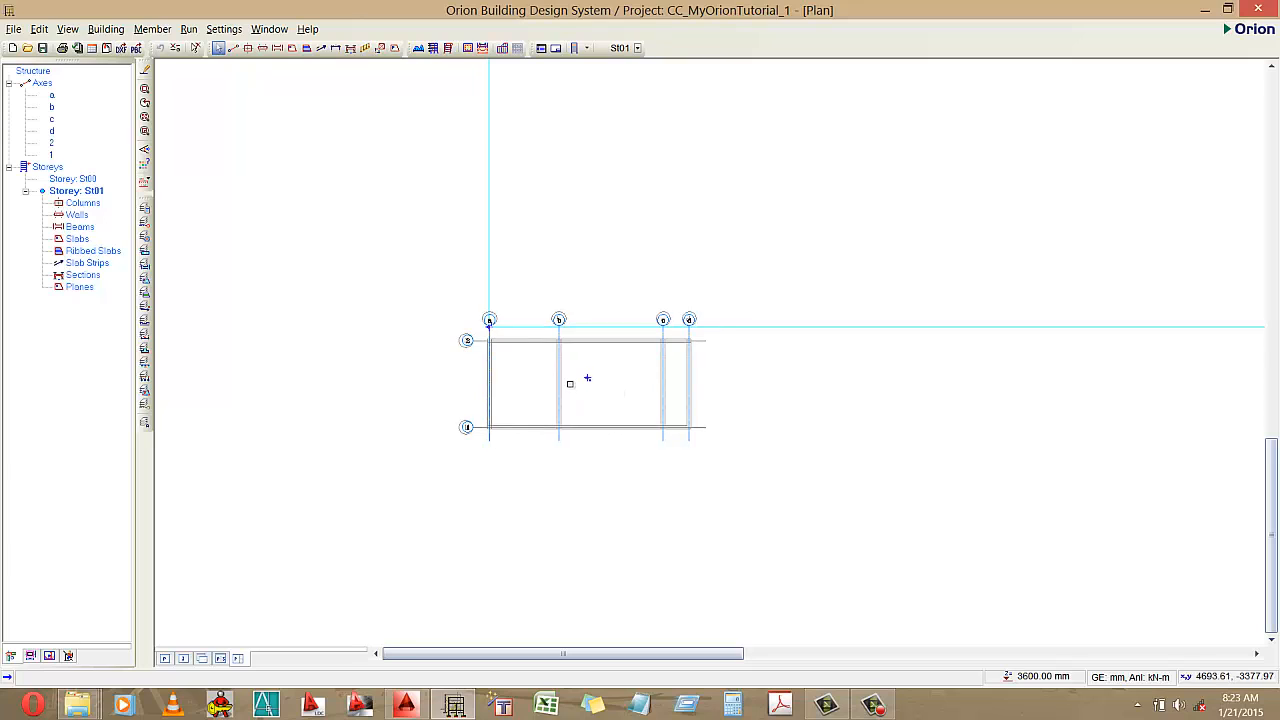
Step: Select the remaining axes a to d, 1 and 2 and delete them with the Axes element filter
scroll(569, 380, "up", 1)
left_click(366, 234)
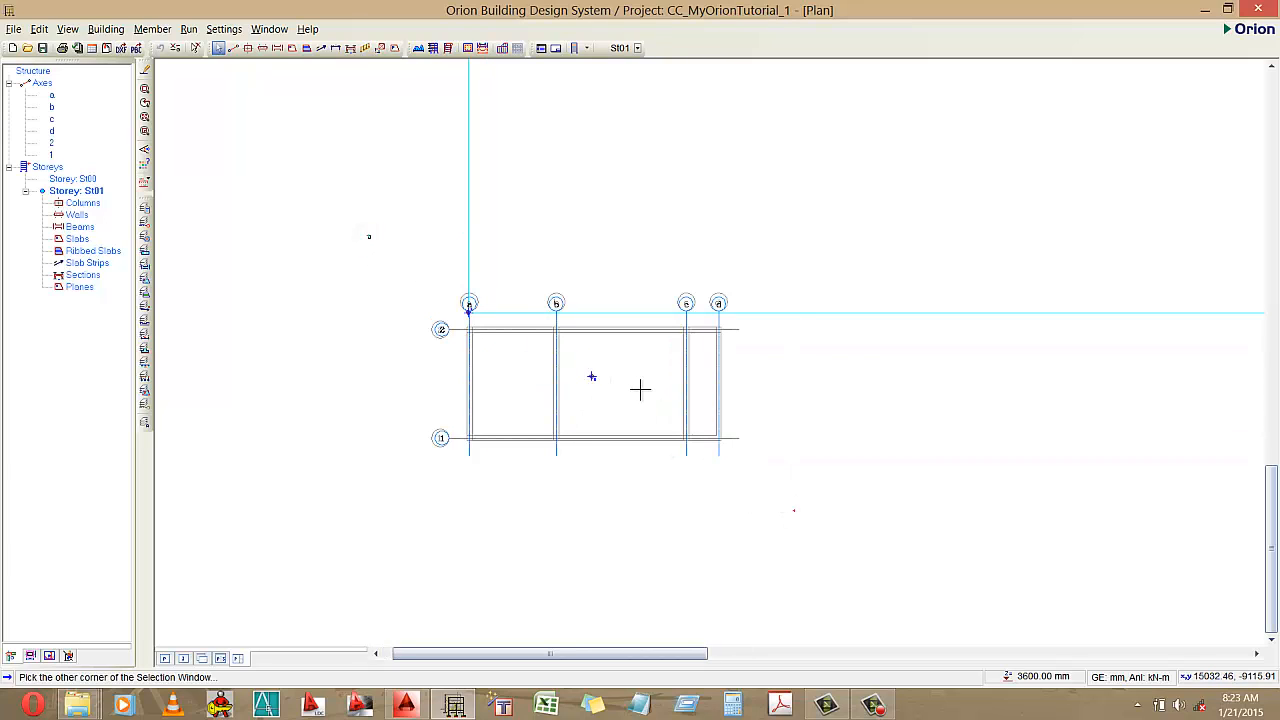
left_click(618, 360)
right_click(622, 361)
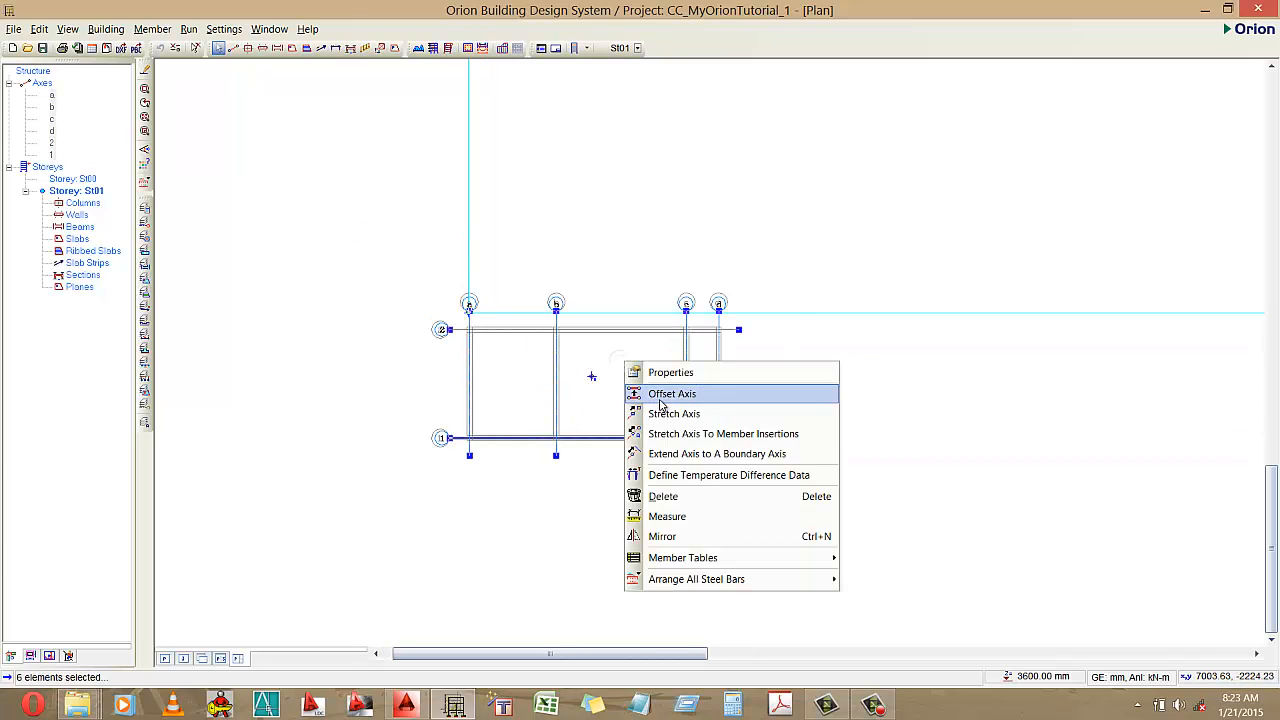
left_click(685, 497)
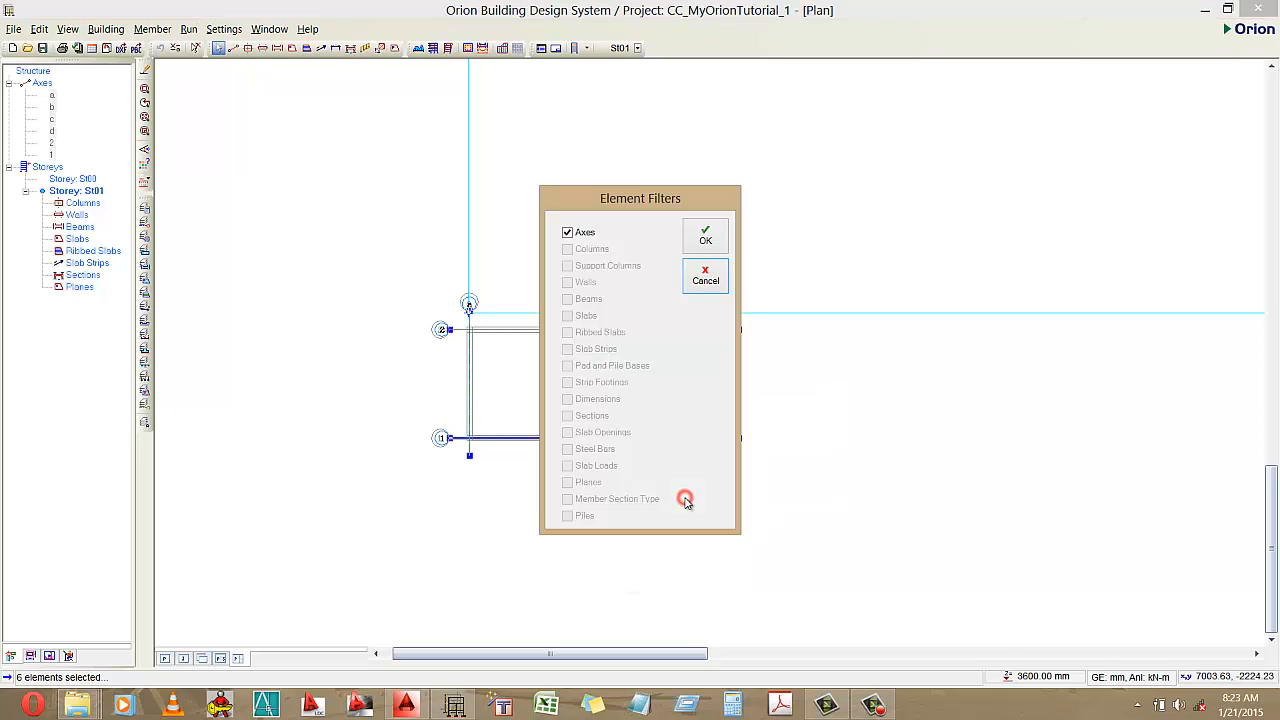
left_click(704, 228)
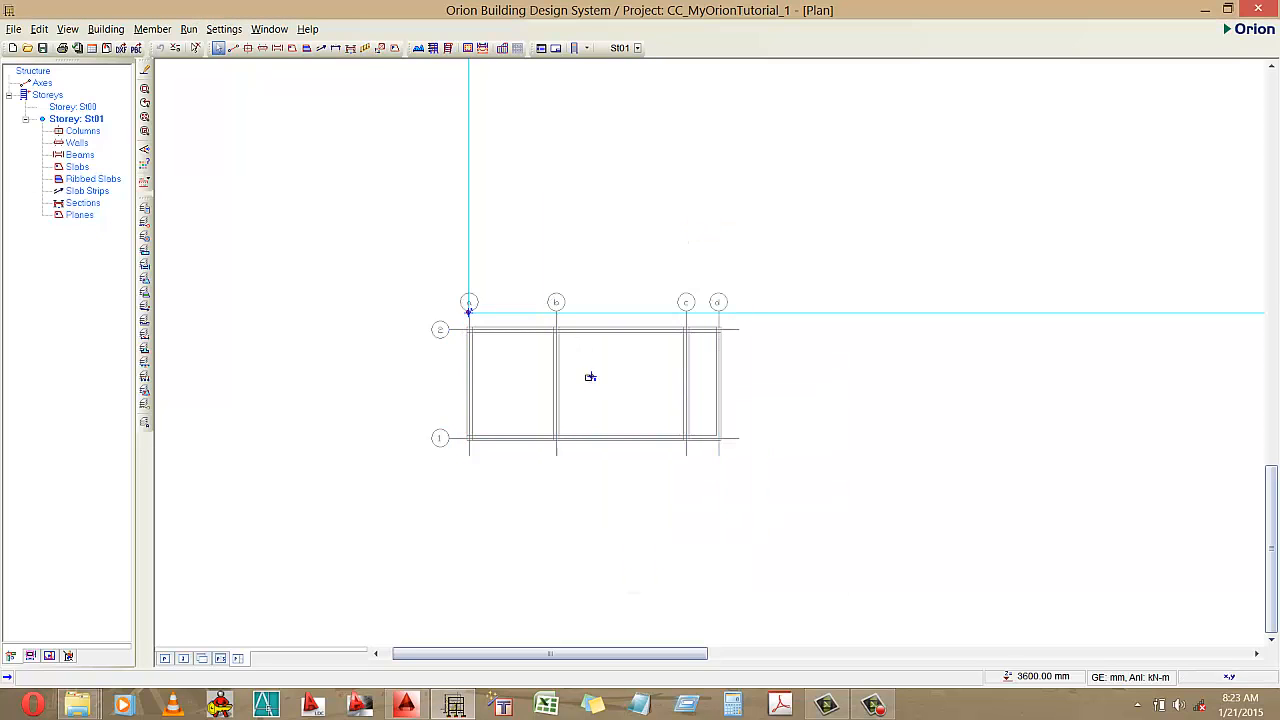
Step: Reload OrionTutorials.dxf as the external reference drawing in mm, with text entities displayed
middle_click_drag(592, 378, 618, 371)
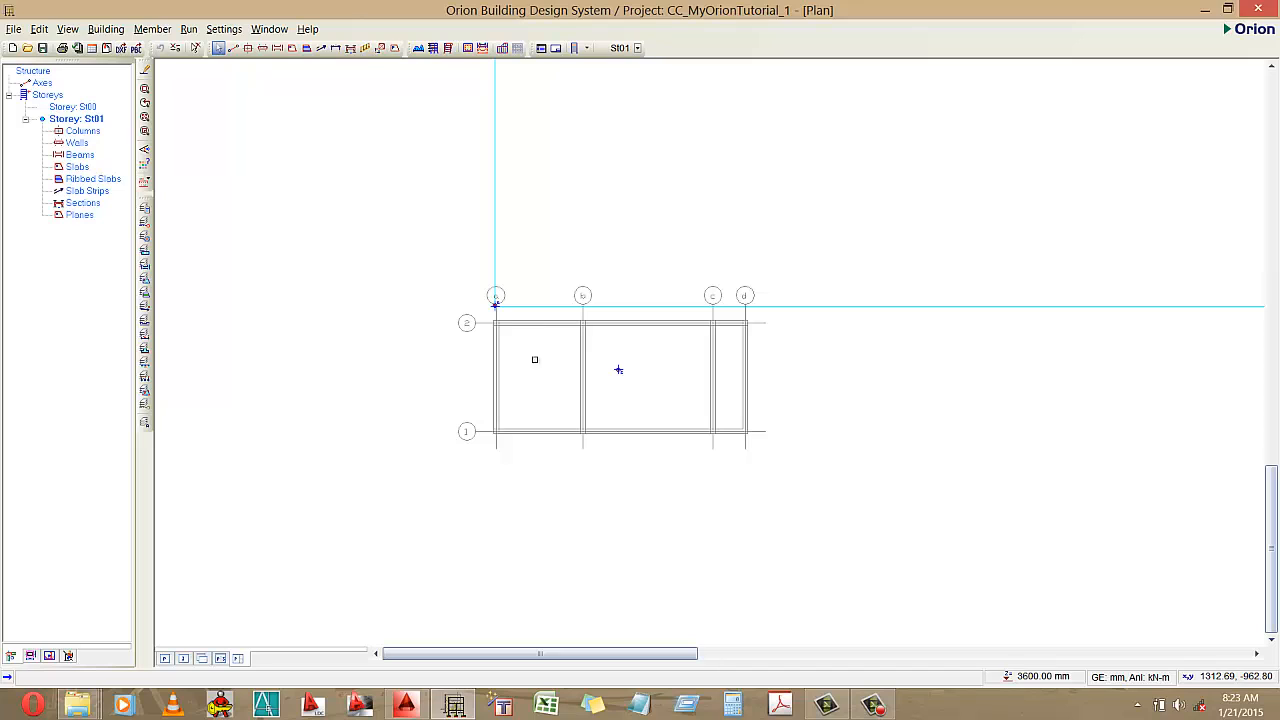
scroll(619, 370, "up", 2)
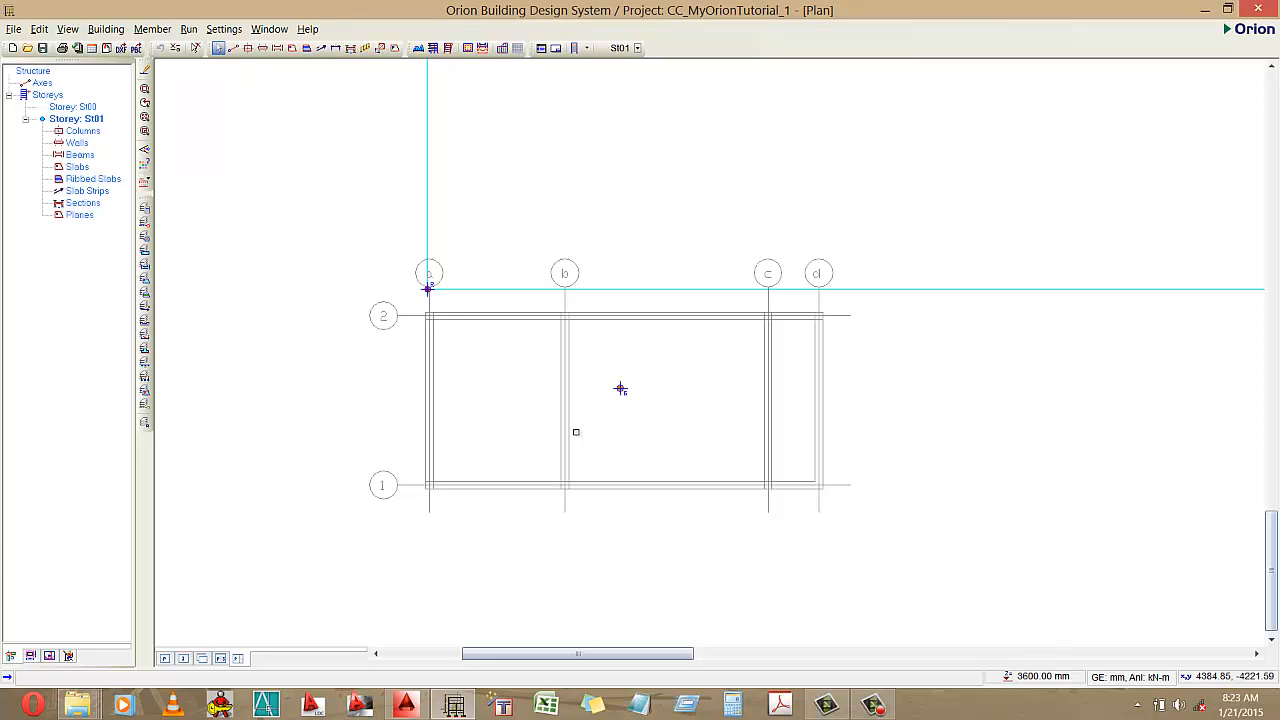
scroll(575, 432, "down", 2)
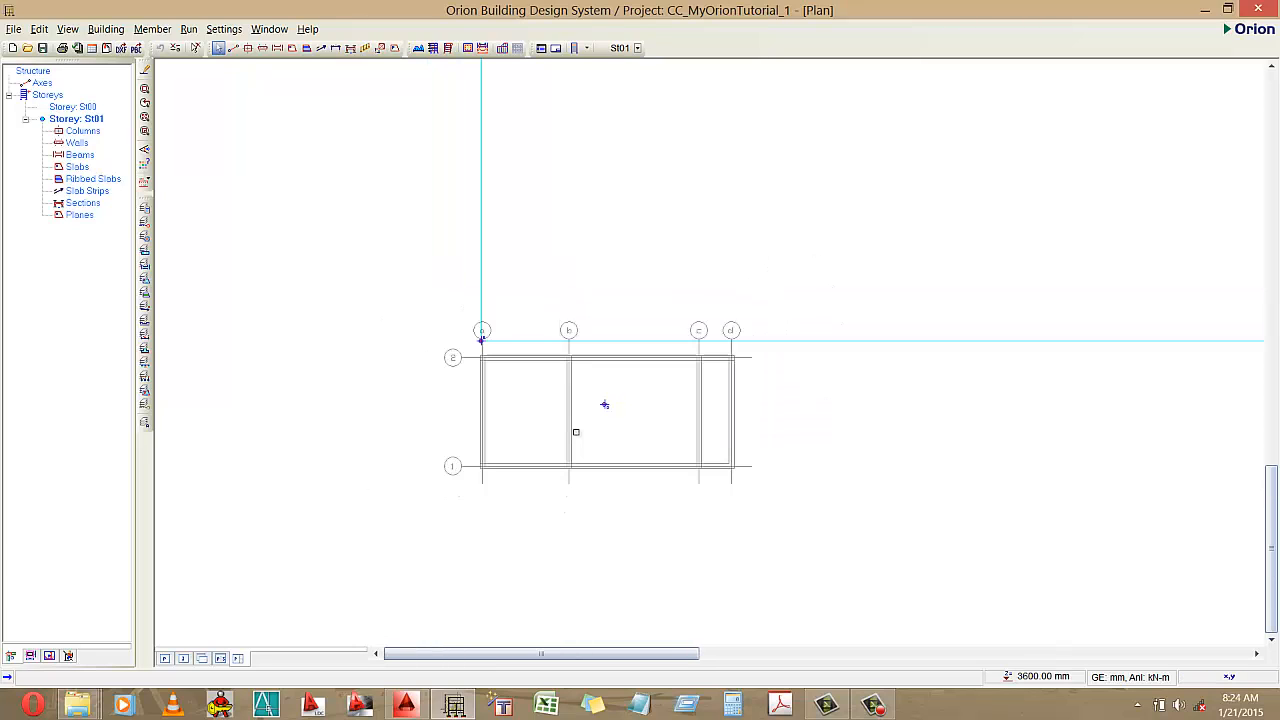
left_click(14, 28)
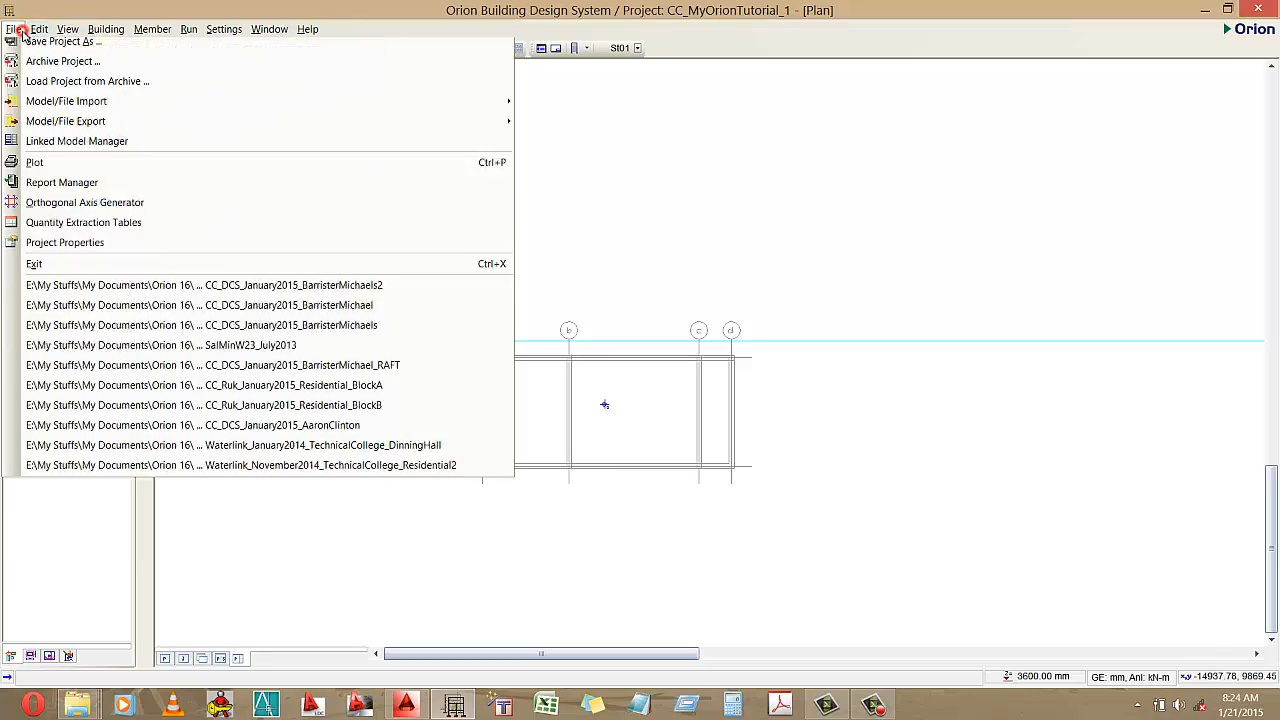
mouse_move(108, 208)
mouse_move(330, 189)
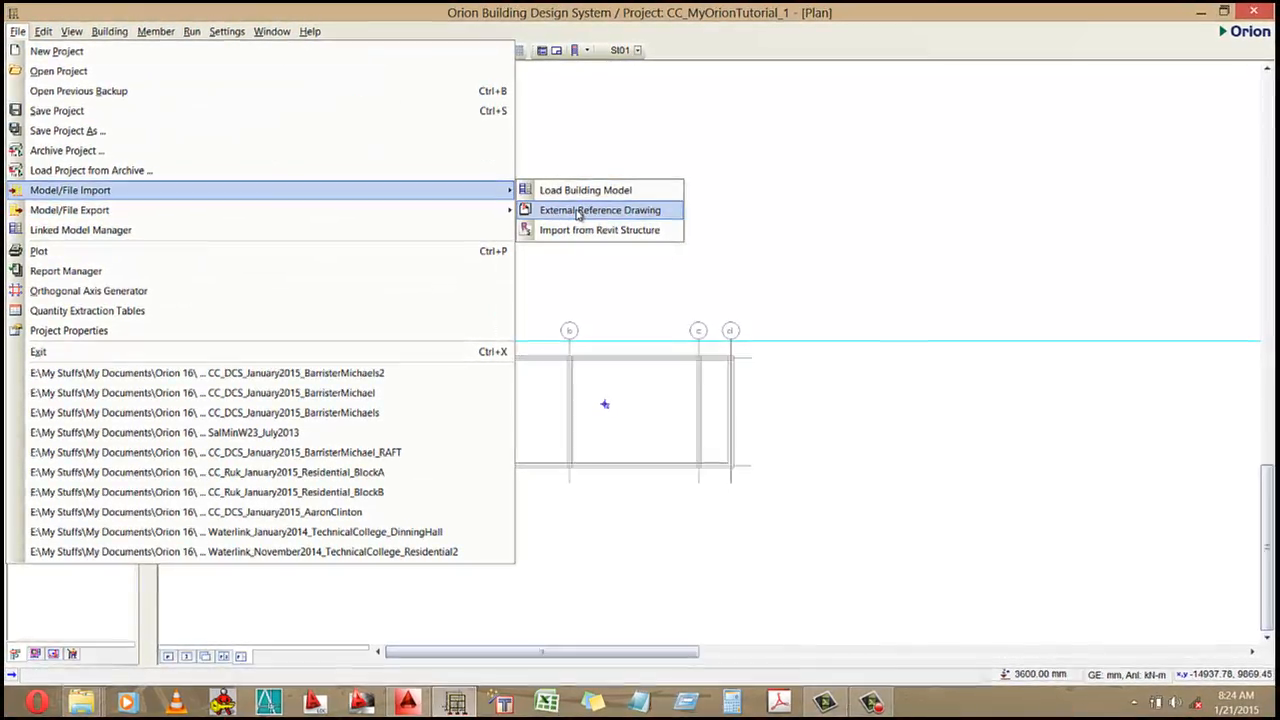
left_click(578, 211)
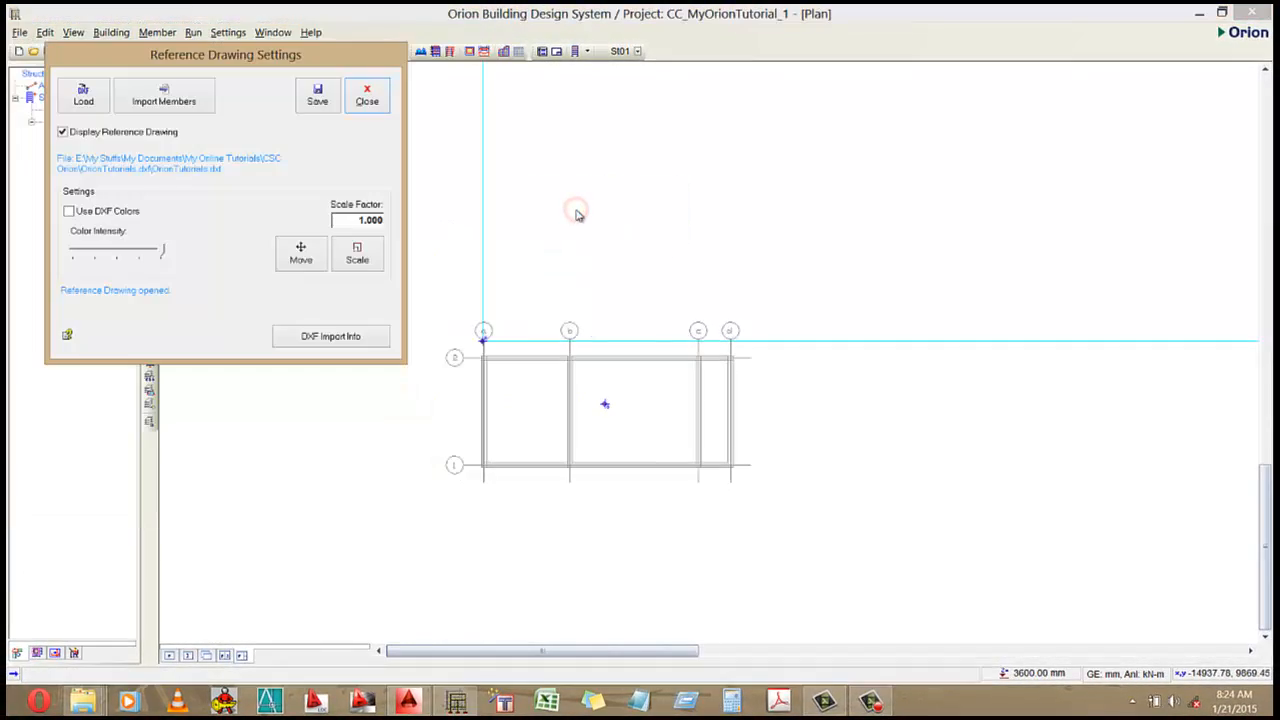
left_click(84, 96)
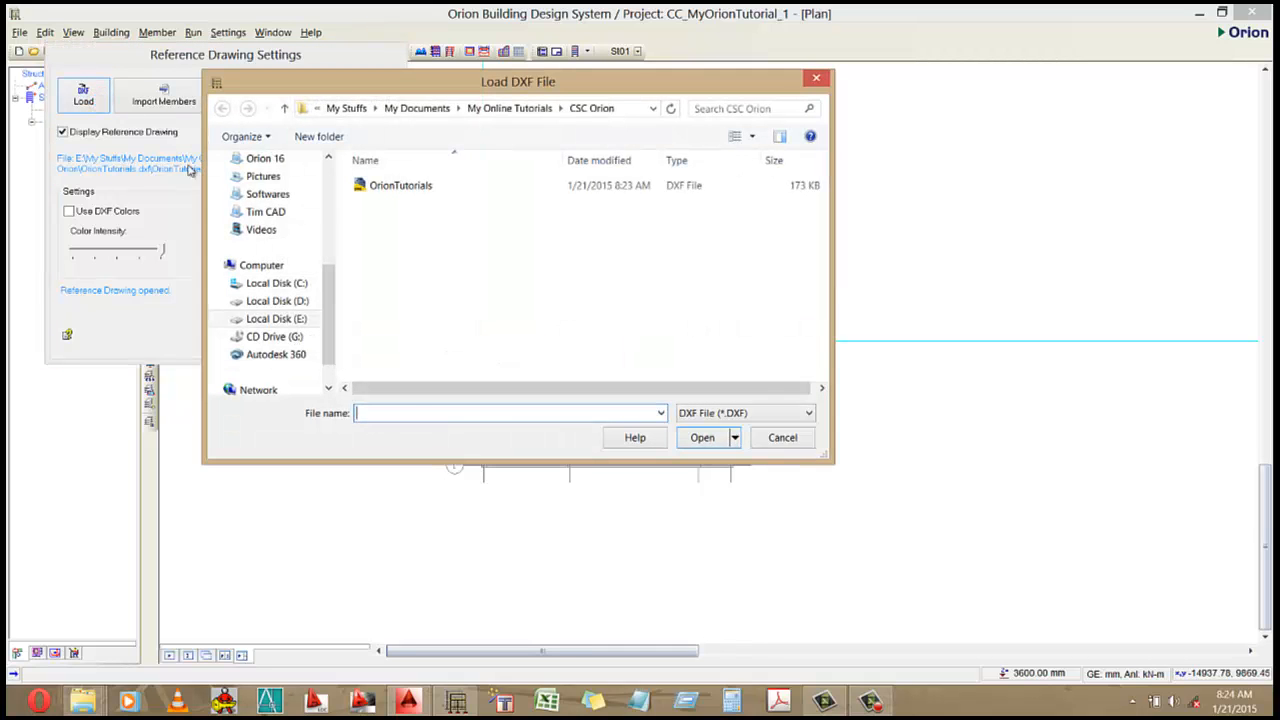
left_click(412, 188)
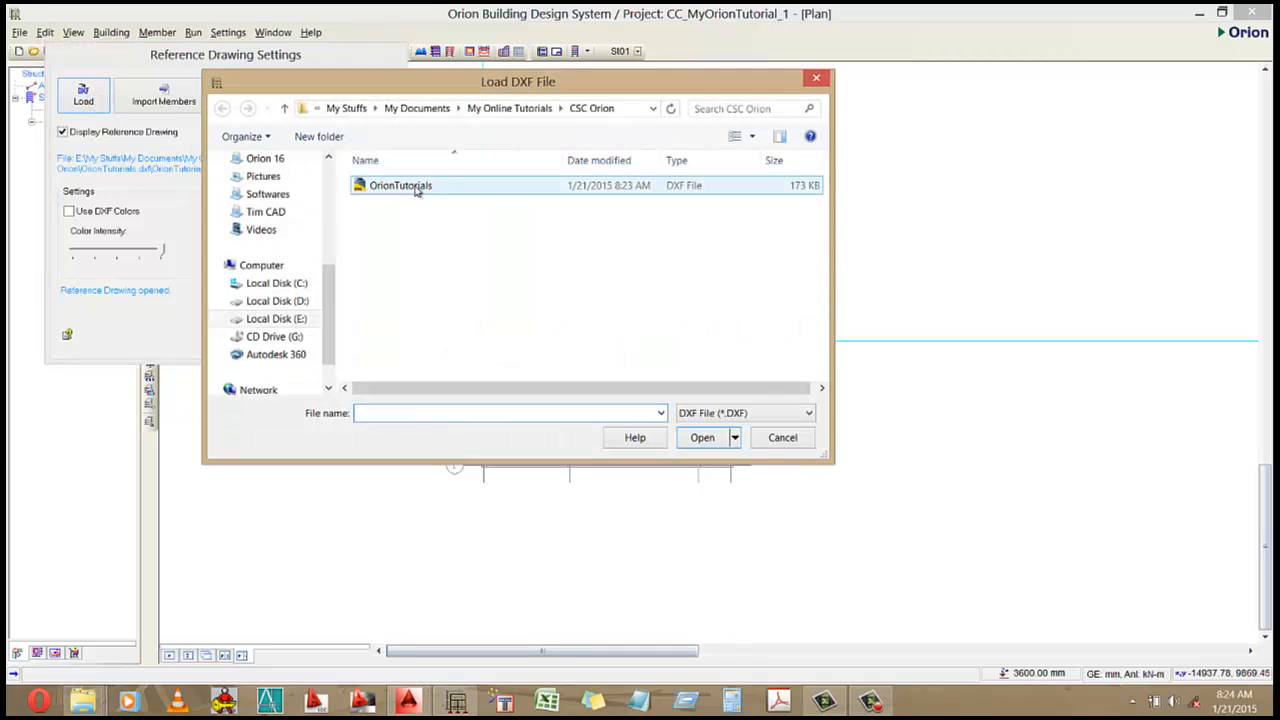
left_click(703, 439)
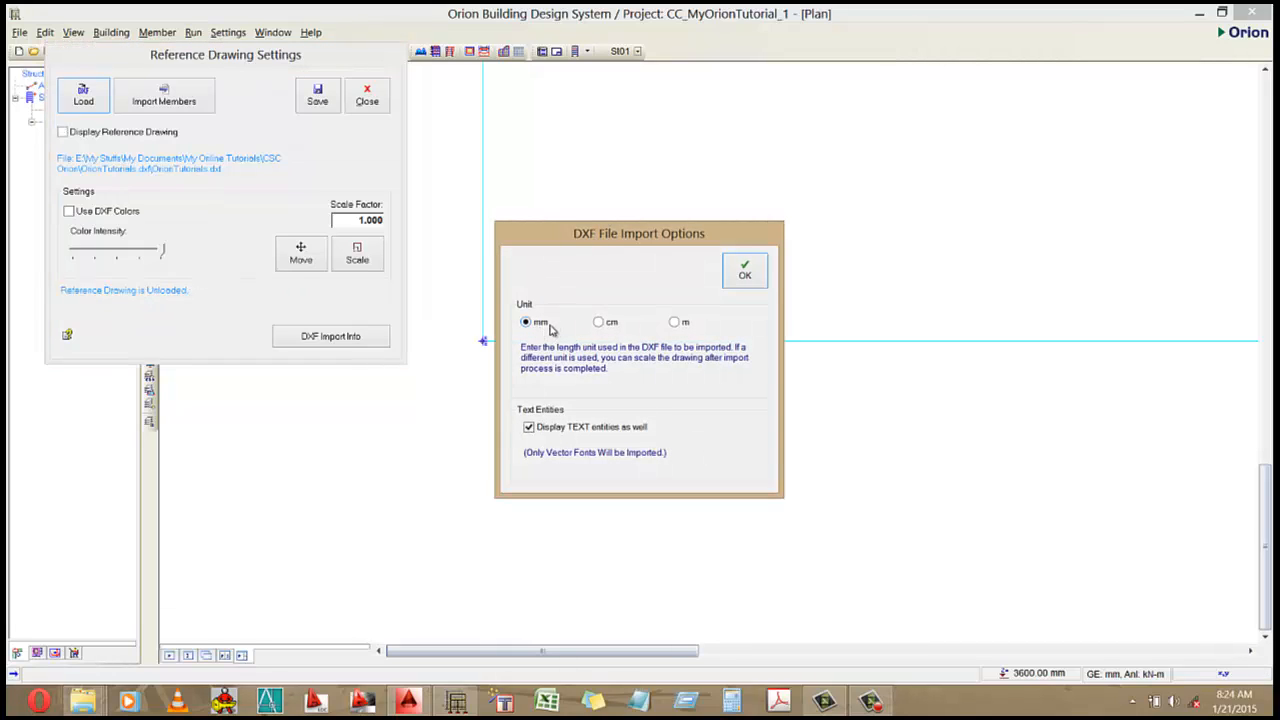
left_click(745, 271)
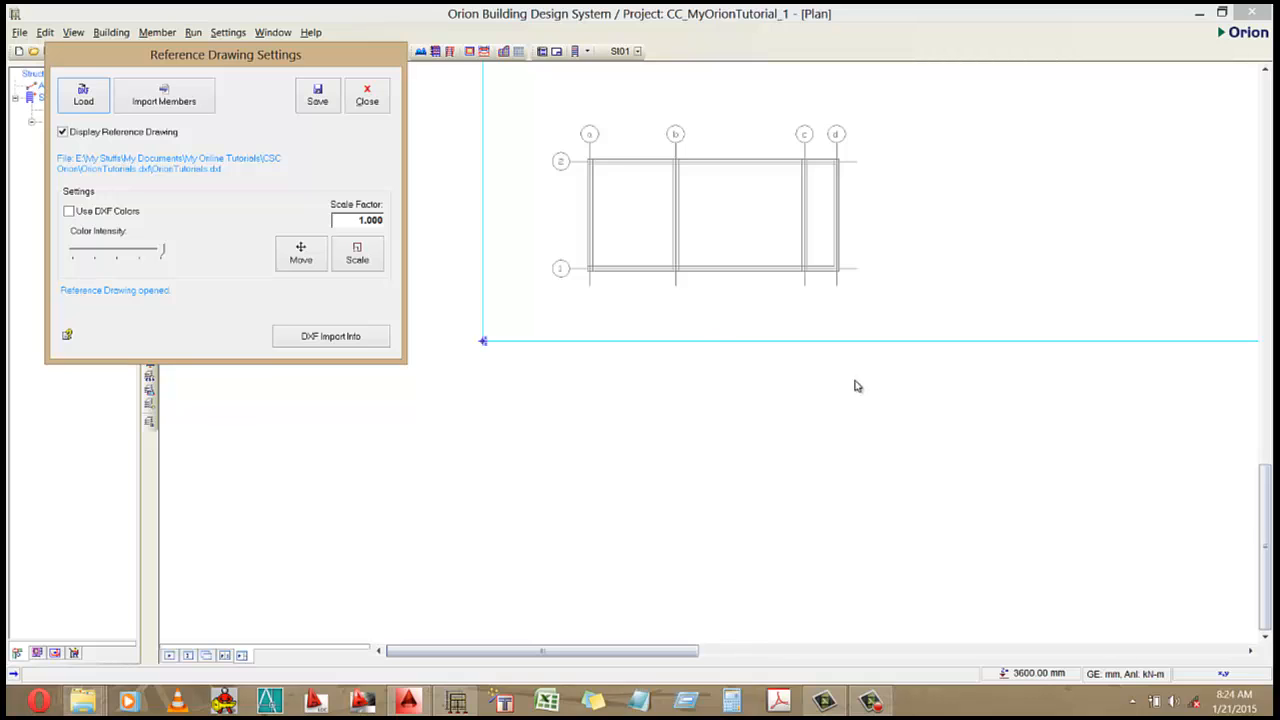
Step: Import axes from the GRID layer with labels read from text entities, and columns from the COLUMN layer
left_click(162, 95)
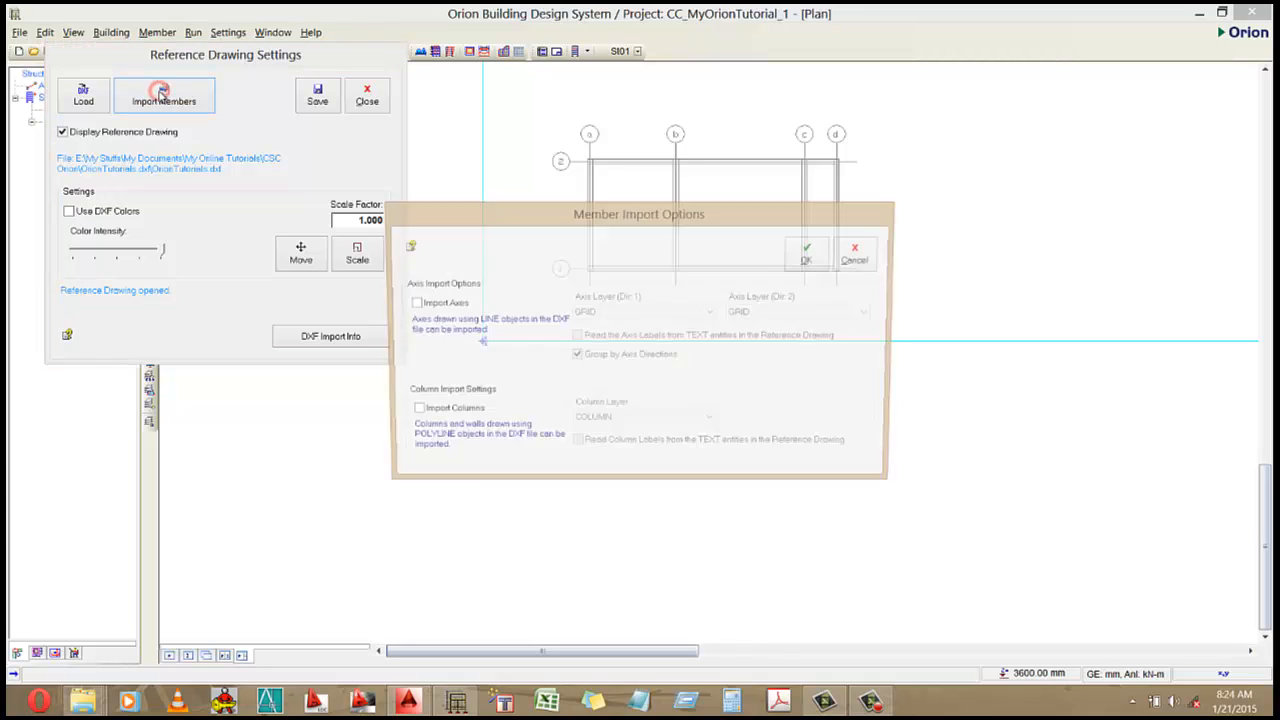
left_click(421, 306)
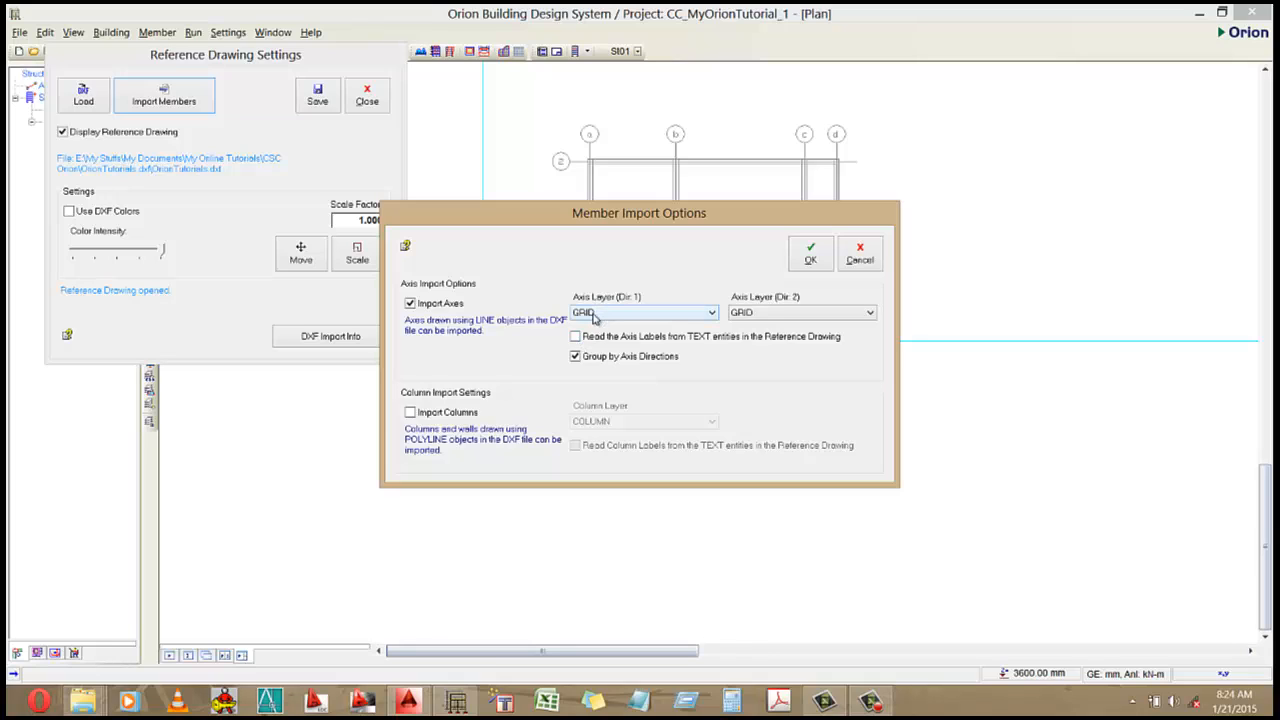
left_click(575, 337)
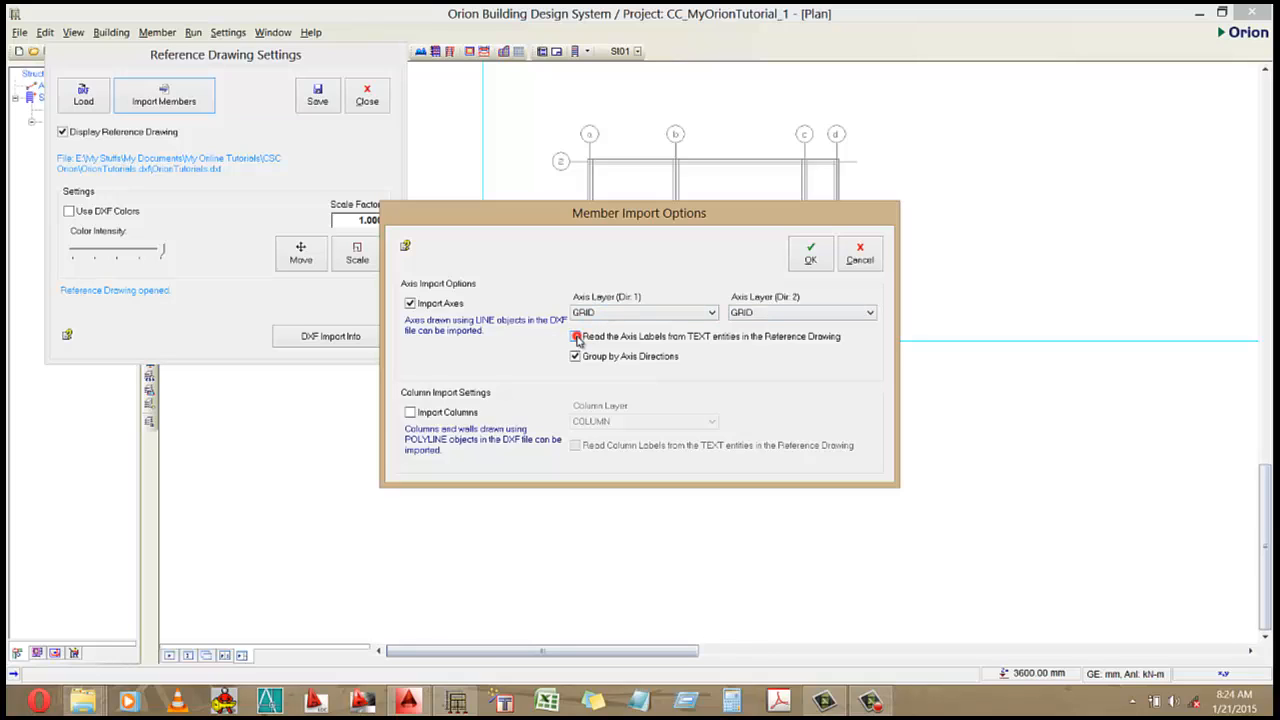
left_click(411, 414)
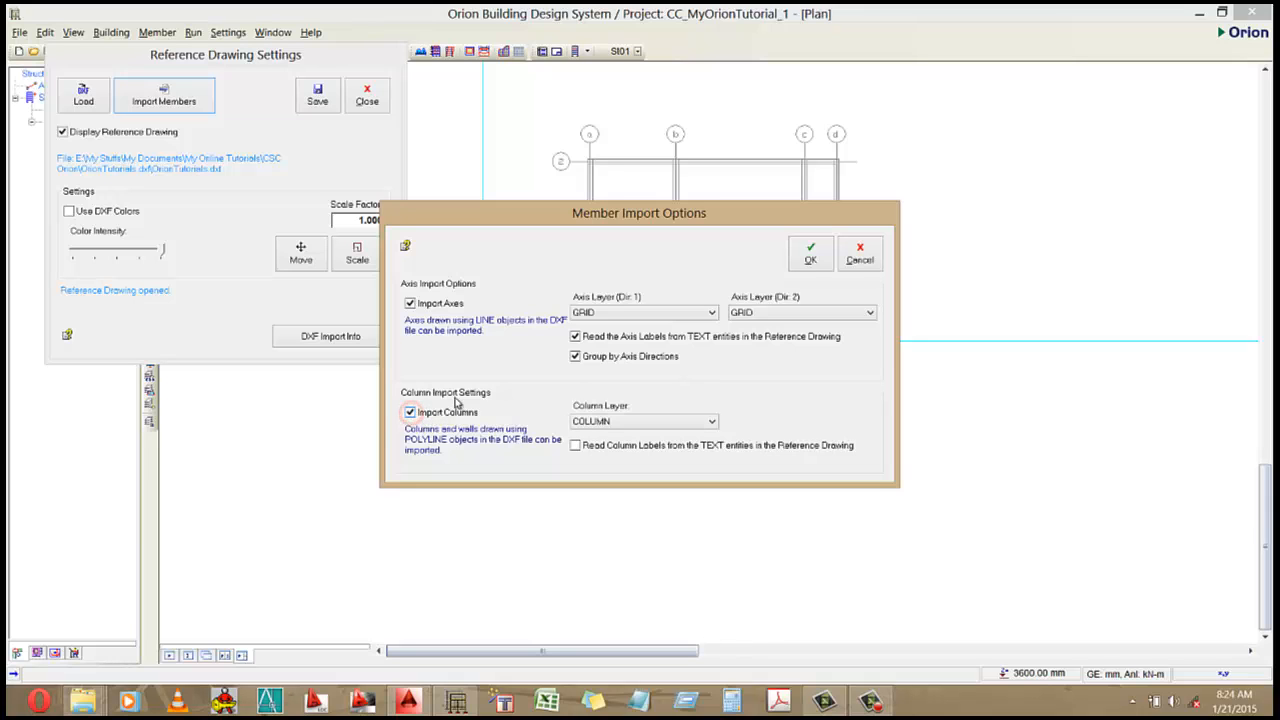
left_click(811, 253)
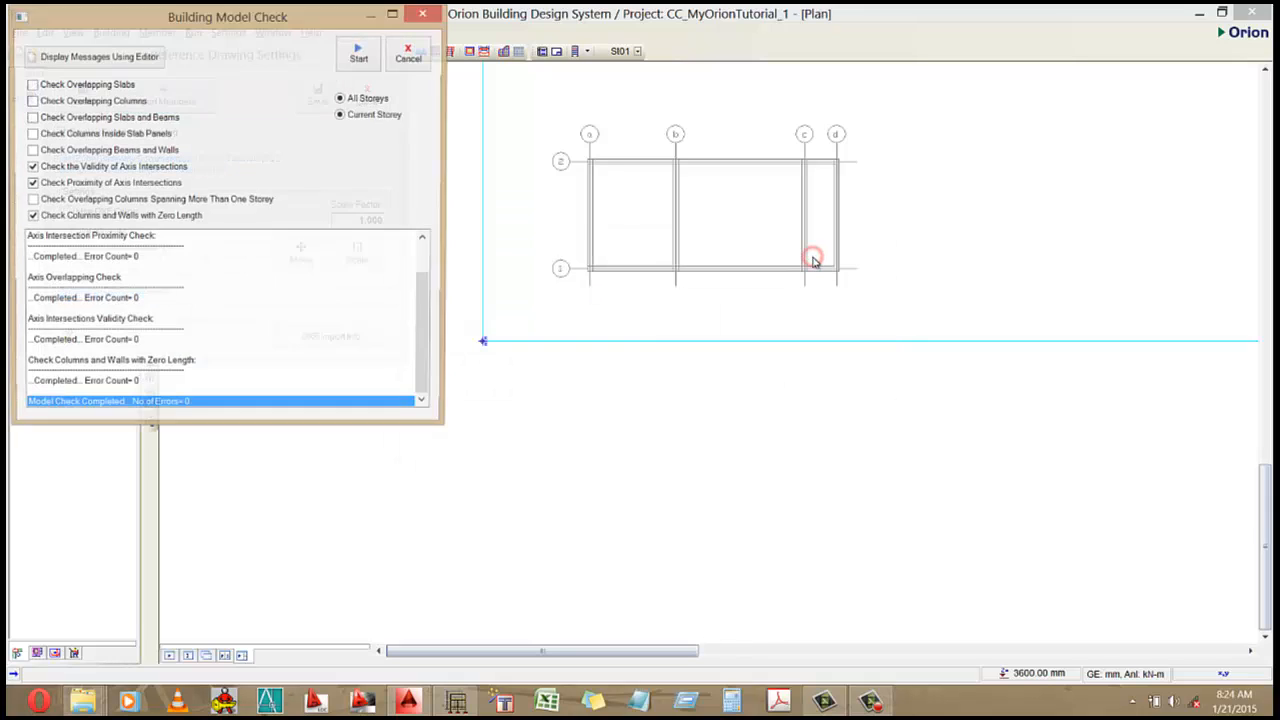
Step: Close the building model check, then save the reference drawing settings and close them
left_click(407, 54)
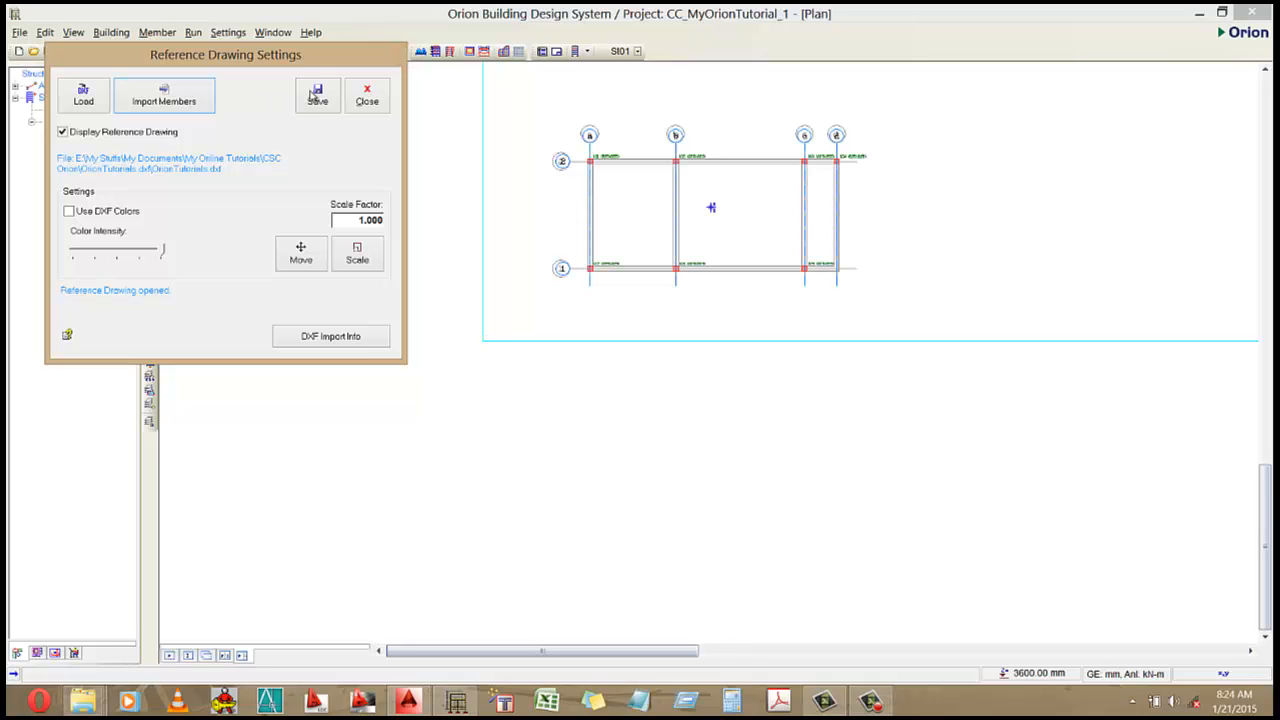
left_click(318, 96)
left_click(368, 96)
scroll(712, 205, "up", 3)
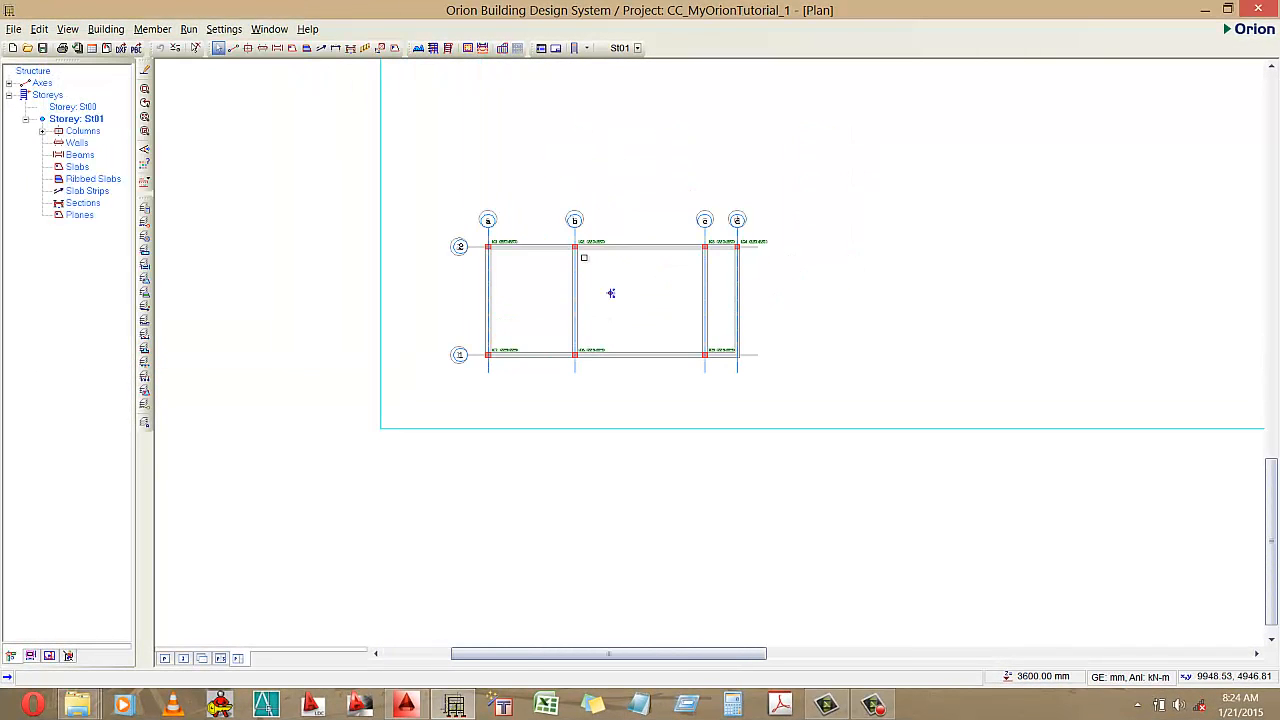